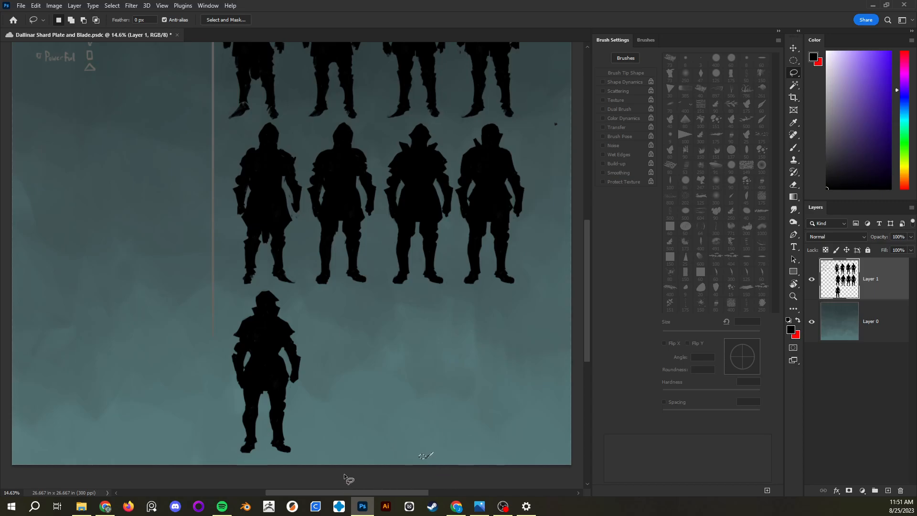
- Examine the handwritten Shard Plate armor notes beside the silhouettes
key(ctrl+x)
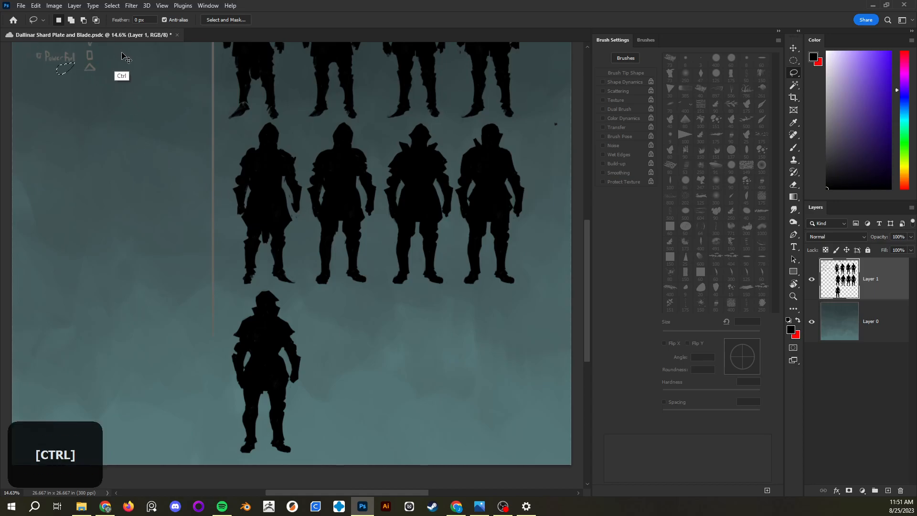
mouse_move(49, 64)
mouse_down()
mouse_move(62, 127)
mouse_move(44, 67)
mouse_up()
drag(57, 68, 88, 93)
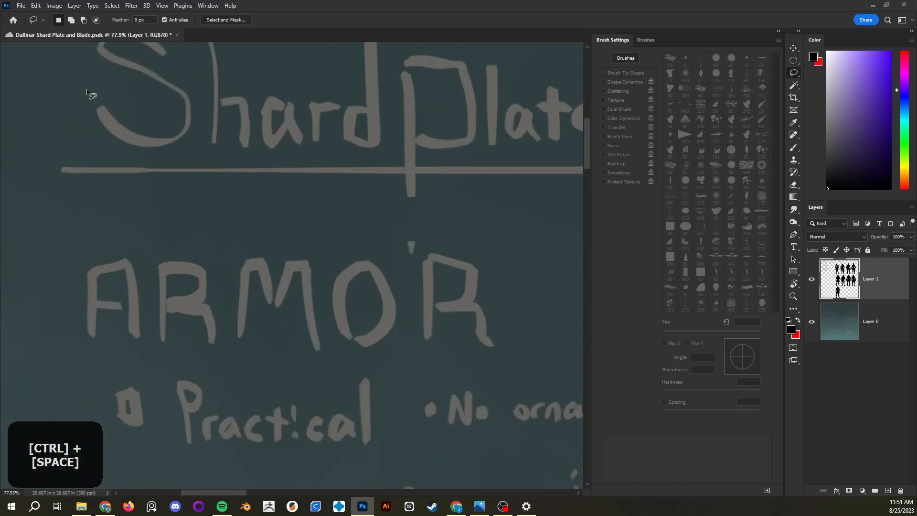
drag(251, 166, 213, 150)
drag(437, 377, 135, 309)
mouse_move(396, 360)
mouse_down()
mouse_move(372, 361)
mouse_move(356, 294)
mouse_up()
- Clear the selection, paint a broad test stroke with the 700 px triangle brush beside the lowest silhouette, and undo the stroke
key(b)
mouse_move(465, 322)
mouse_down()
mouse_move(453, 304)
mouse_move(452, 221)
mouse_up()
drag(440, 454, 468, 322)
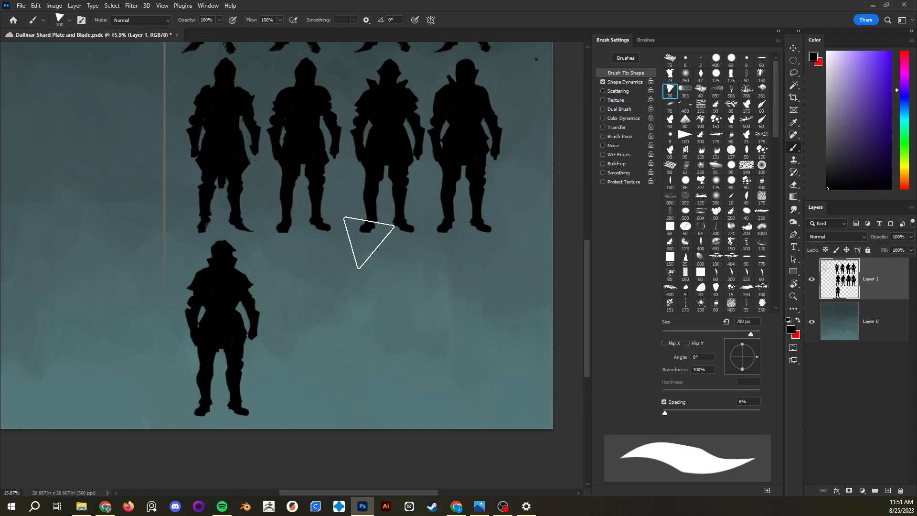
key(ctrl+d)
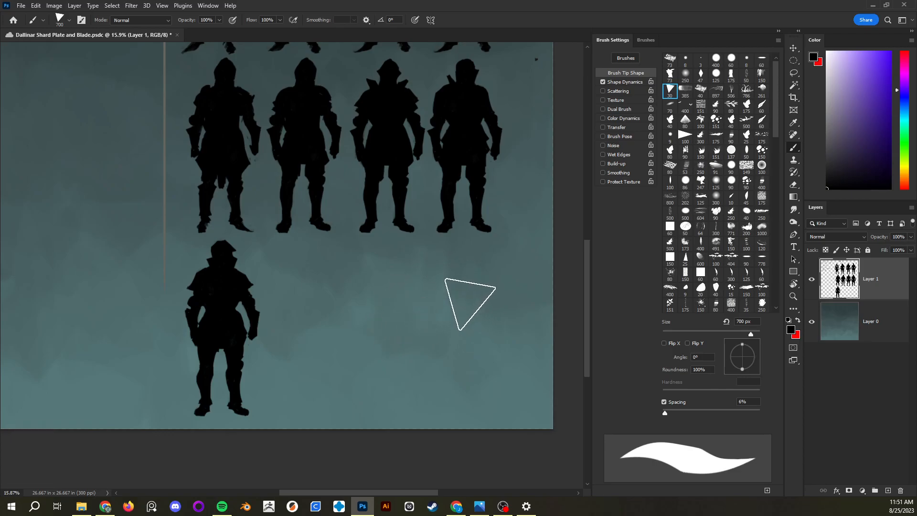
mouse_move(469, 266)
mouse_down()
mouse_move(414, 314)
mouse_move(468, 285)
mouse_move(504, 324)
mouse_up()
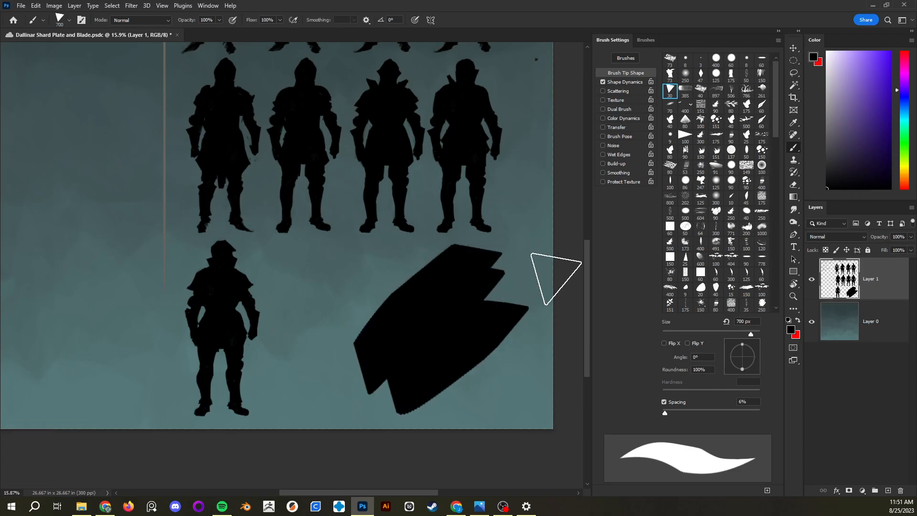
key(ctrl+z)
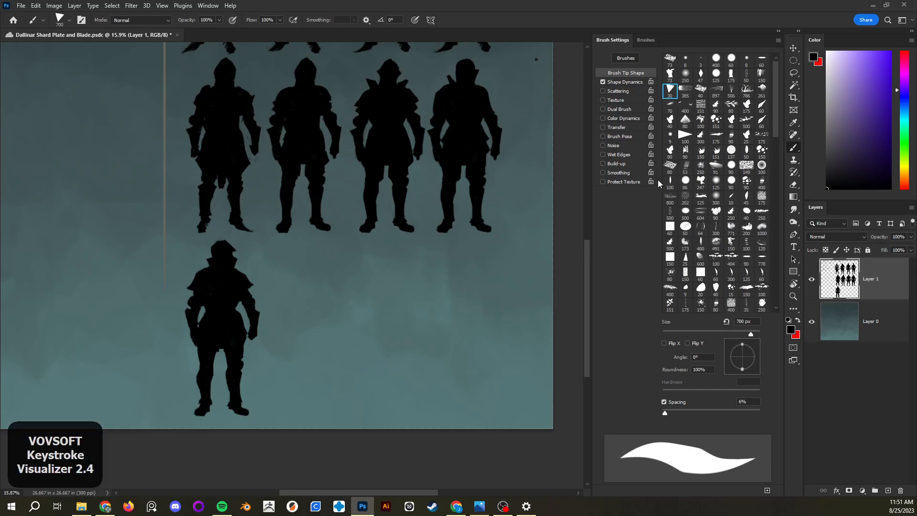
- Test the triangle brush with size jitter at 27% and at 70% beside the lowest silhouette, and undo the strokes
click(626, 82)
drag(663, 68, 689, 67)
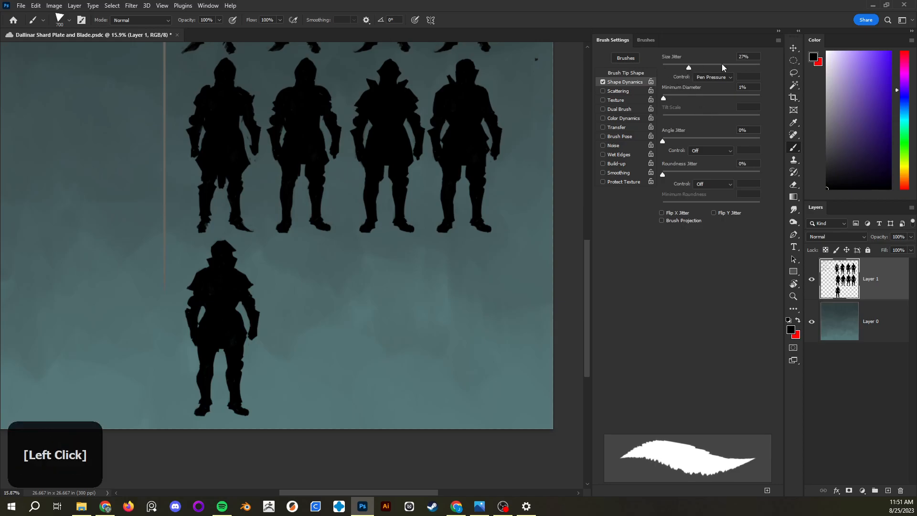
mouse_move(409, 349)
mouse_down()
mouse_move(453, 293)
mouse_move(493, 340)
mouse_up()
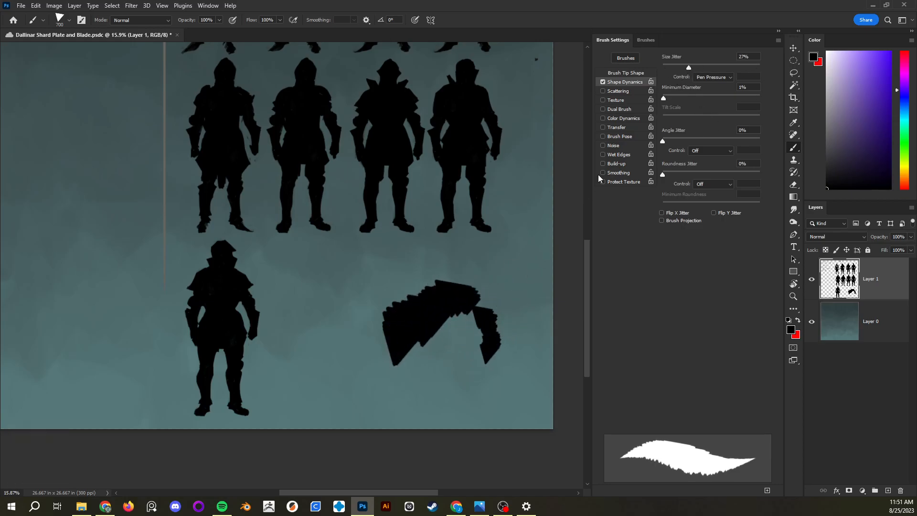
drag(690, 68, 731, 68)
drag(430, 267, 318, 349)
key(ctrl+z)
key(ctrl+z)
key(ctrl+z)
key(ctrl+z)
key(ctrl+z)
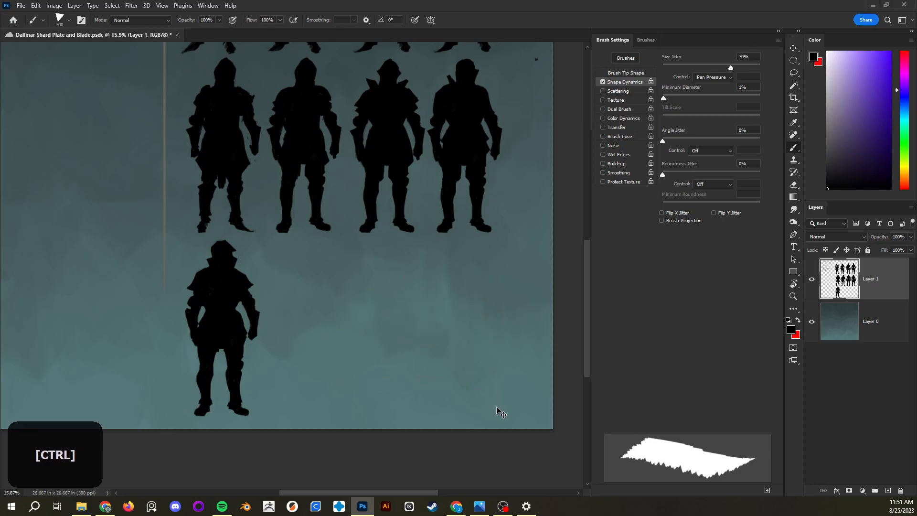
- Choose the 100 px foliage brush tip and set its spacing to 56%, angle to 8° and roundness to 100%
click(632, 73)
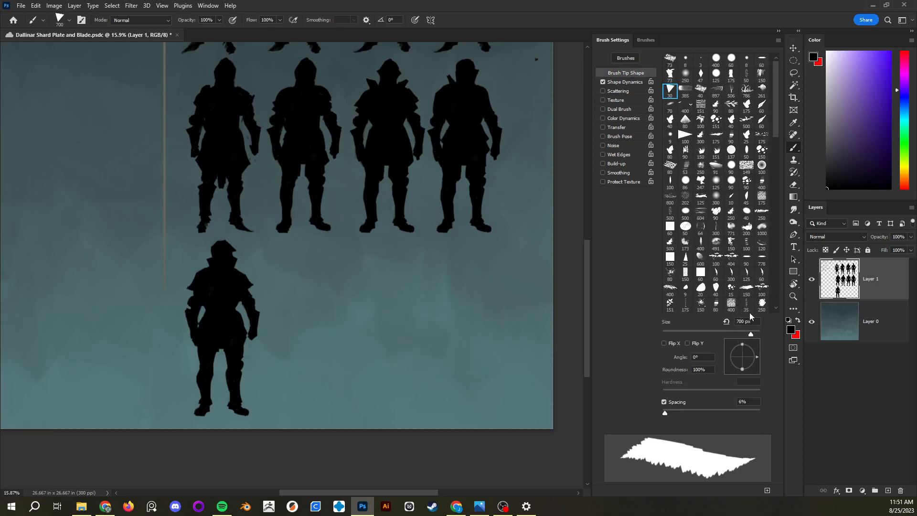
click(763, 290)
drag(442, 255, 396, 342)
key(ctrl+z)
drag(668, 413, 689, 414)
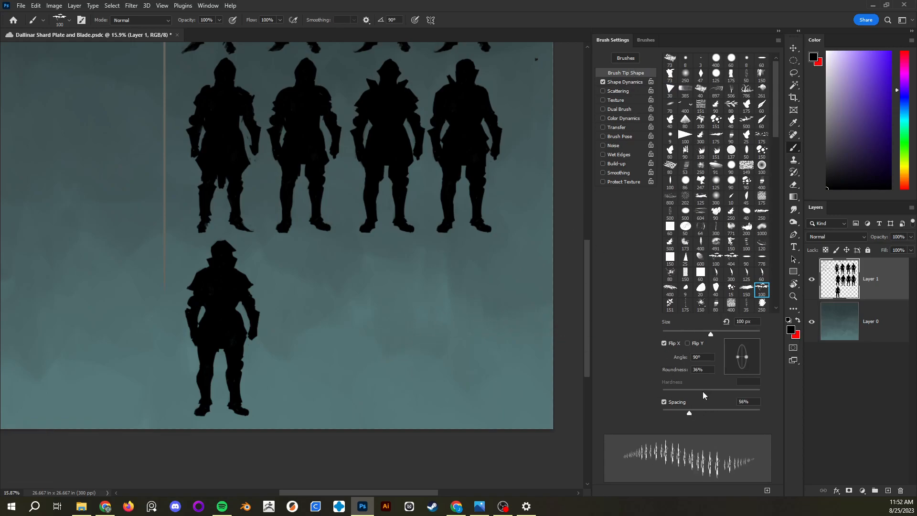
mouse_move(748, 358)
mouse_down()
mouse_move(775, 351)
mouse_move(726, 353)
mouse_move(739, 347)
mouse_move(751, 358)
mouse_up()
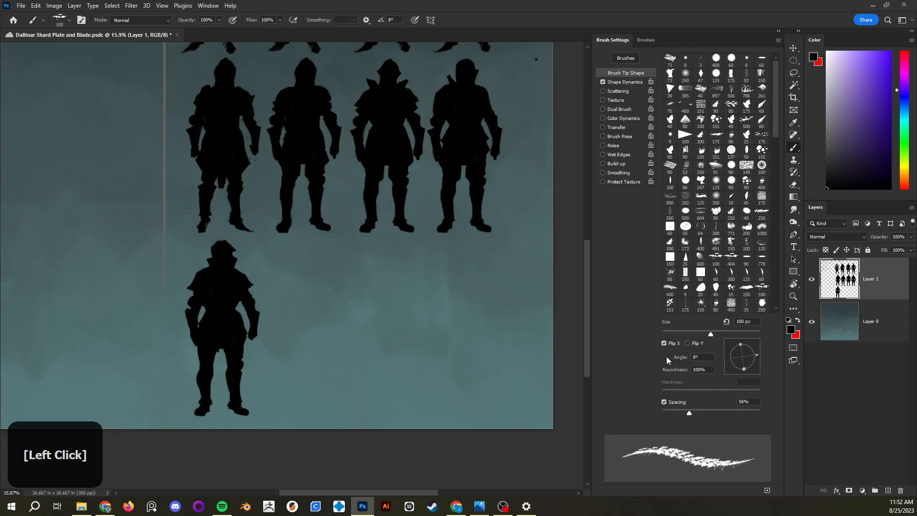
- Set the foliage brush's size jitter to 82%, enlarge it to 1900 px and paint a dense patch beside the lowest silhouette
click(627, 83)
click(741, 65)
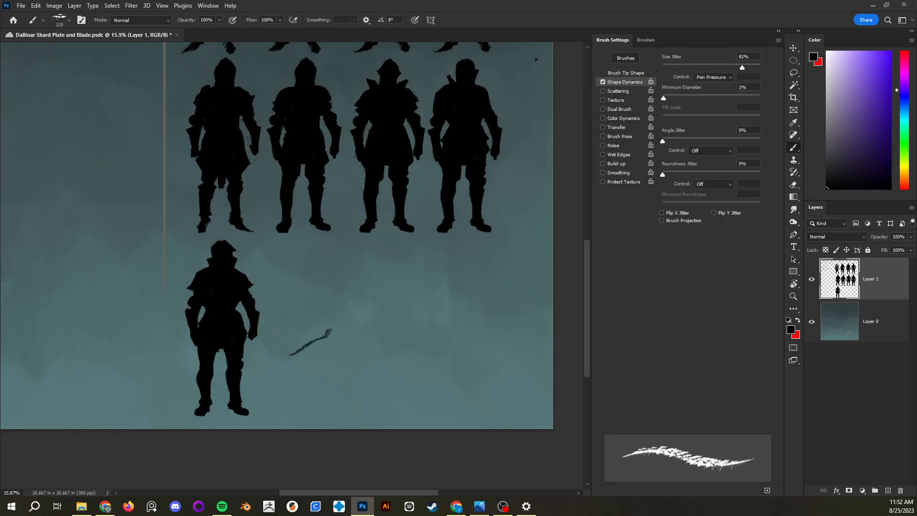
mouse_move(329, 340)
mouse_down()
mouse_move(404, 327)
mouse_move(433, 347)
mouse_move(385, 356)
mouse_move(379, 373)
mouse_move(356, 387)
mouse_move(383, 389)
mouse_move(375, 351)
mouse_up()
mouse_move(337, 380)
mouse_down()
mouse_move(355, 384)
mouse_move(407, 362)
mouse_move(438, 369)
mouse_move(441, 401)
mouse_move(402, 348)
mouse_move(433, 332)
mouse_move(480, 360)
mouse_move(480, 369)
mouse_move(447, 354)
mouse_move(468, 372)
mouse_move(456, 383)
mouse_move(468, 345)
mouse_move(504, 328)
mouse_move(504, 378)
mouse_move(494, 341)
mouse_move(455, 313)
mouse_move(347, 365)
mouse_move(321, 363)
mouse_move(367, 406)
mouse_move(399, 377)
mouse_up()
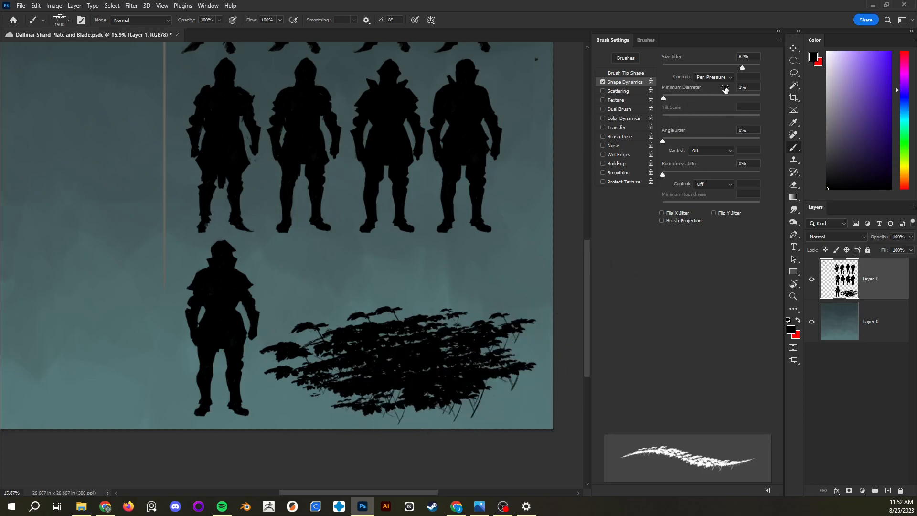
- Paint test foliage strokes above the patch with the minimum diameter at its maximum and at 0%
drag(664, 99, 780, 104)
drag(401, 287, 483, 253)
drag(759, 99, 647, 104)
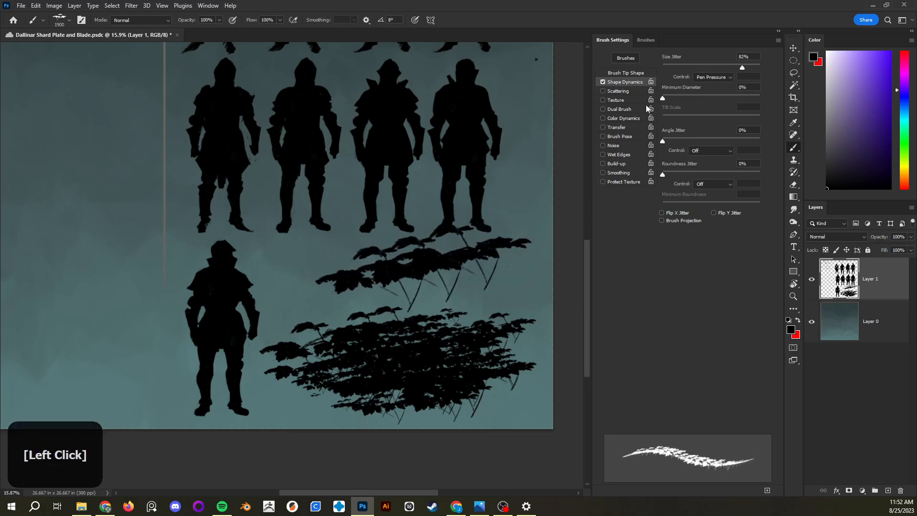
mouse_move(412, 269)
mouse_down()
mouse_move(447, 303)
mouse_move(473, 305)
mouse_up()
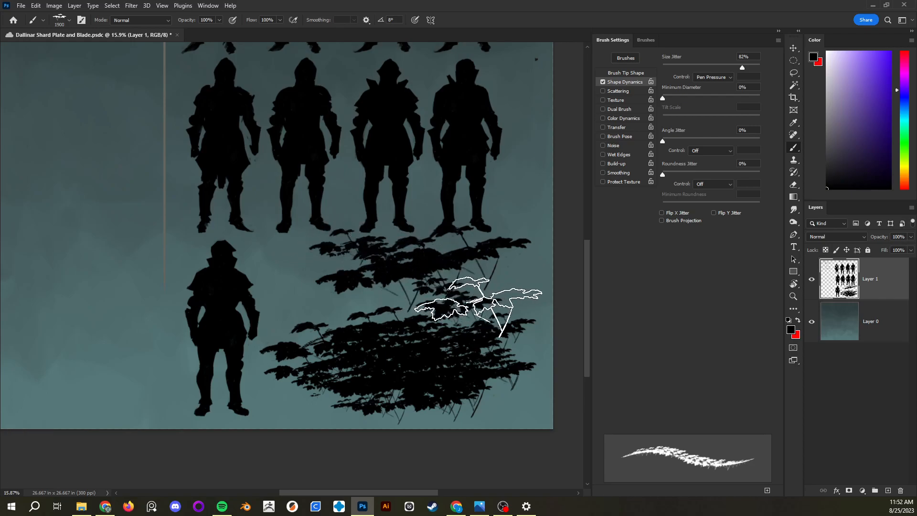
- Undo the minimum diameter test strokes and paint foliage over the patch with the angle jitter set to 37%
key(ctrl+z)
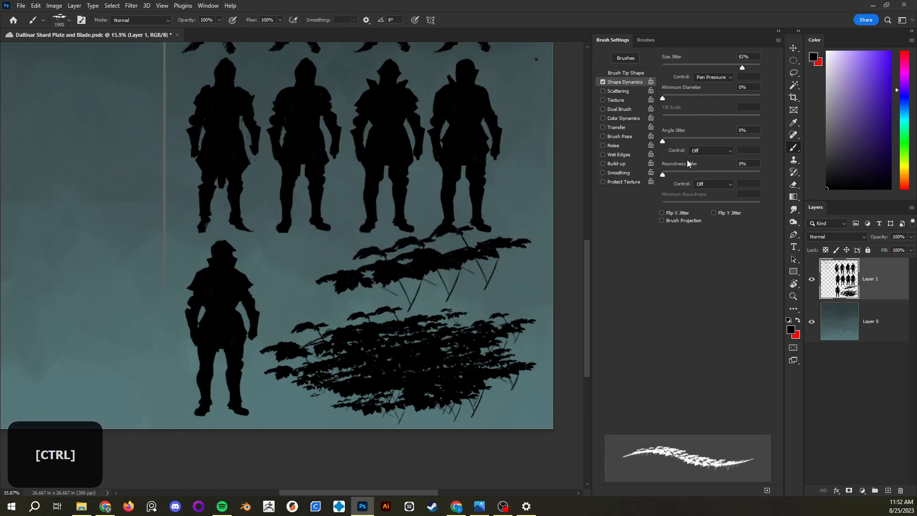
key(ctrl+z)
key(ctrl+z)
mouse_move(662, 142)
mouse_down()
mouse_move(707, 143)
mouse_move(685, 142)
mouse_move(699, 143)
mouse_up()
mouse_move(399, 277)
mouse_down()
mouse_move(328, 300)
mouse_move(382, 309)
mouse_up()
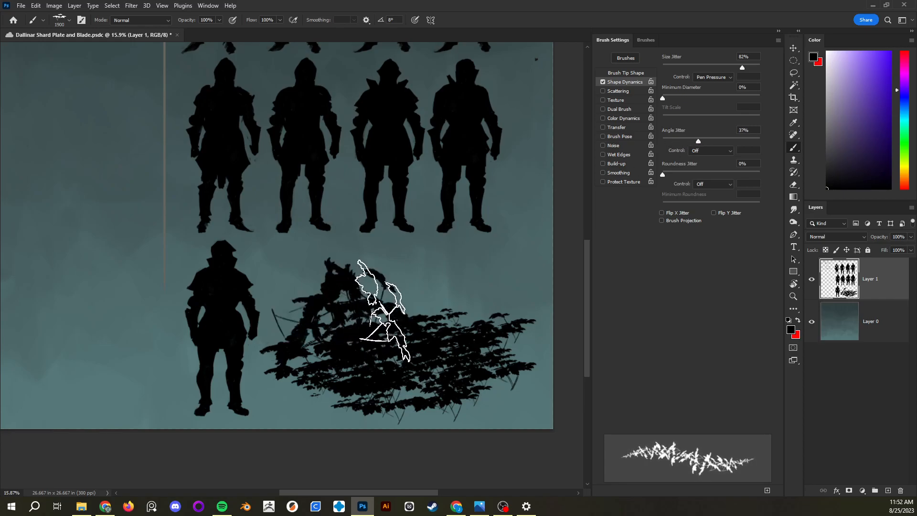
- Select the Sampled Brush 2 21 leaf preset from the EytanZanaBrushes group
right_click(492, 320)
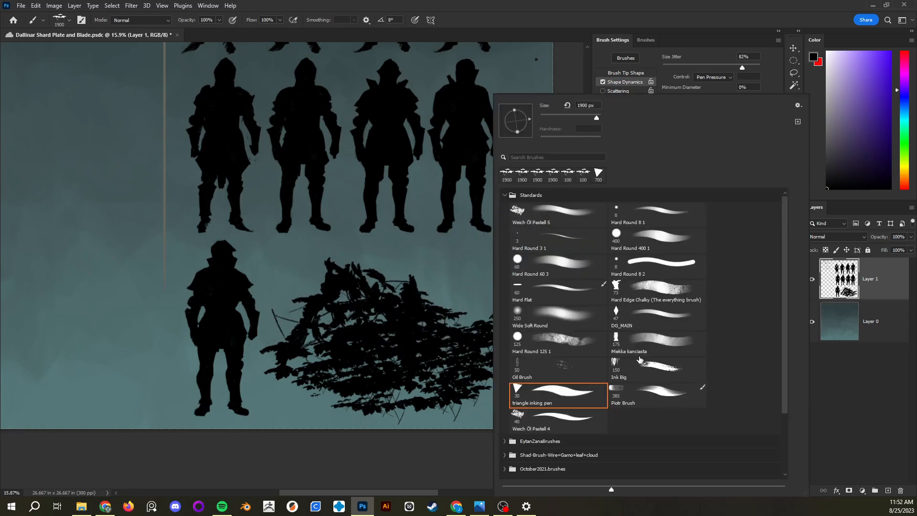
drag(784, 264, 784, 340)
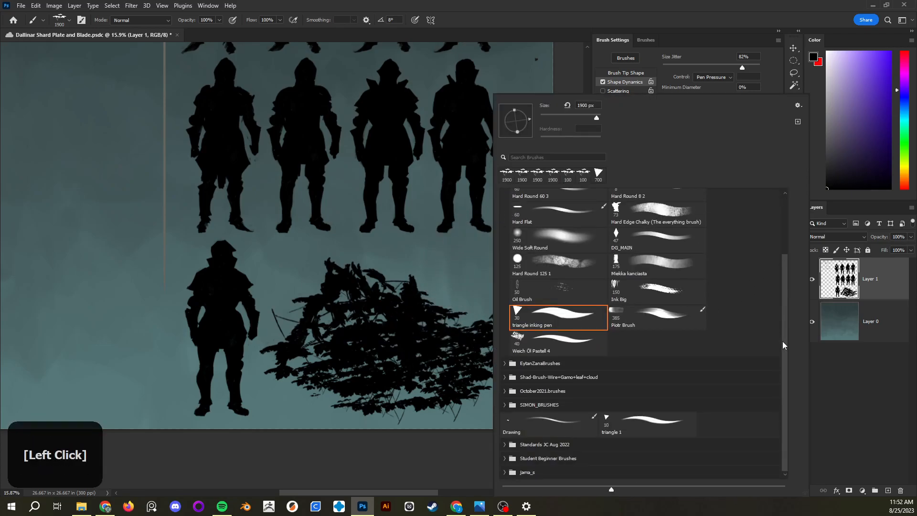
click(505, 364)
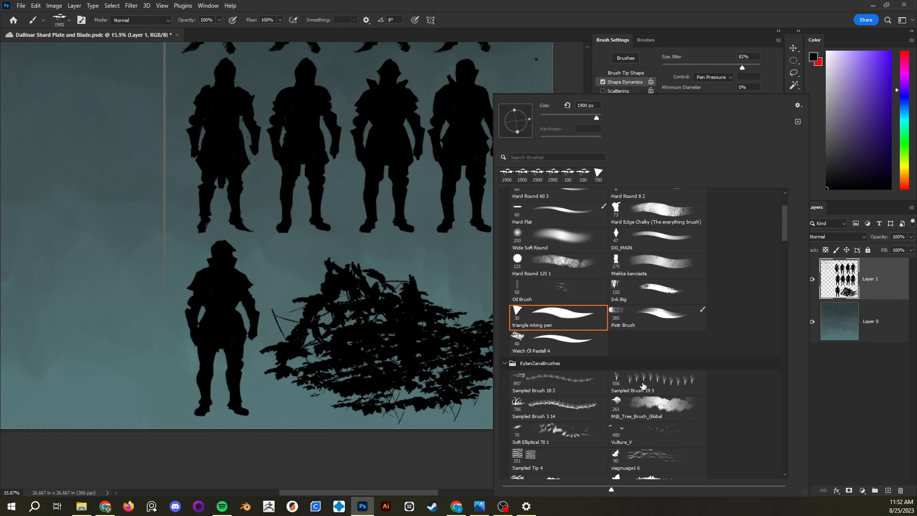
drag(784, 223, 788, 304)
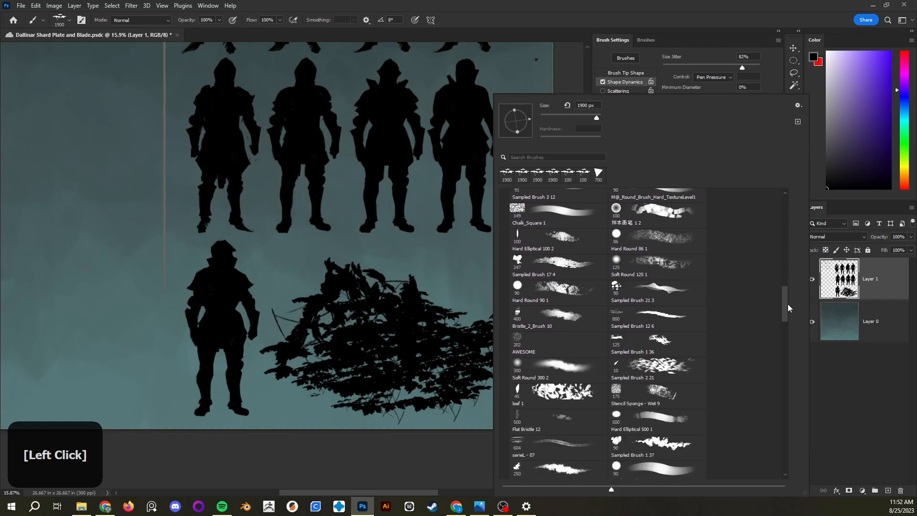
double_click(664, 367)
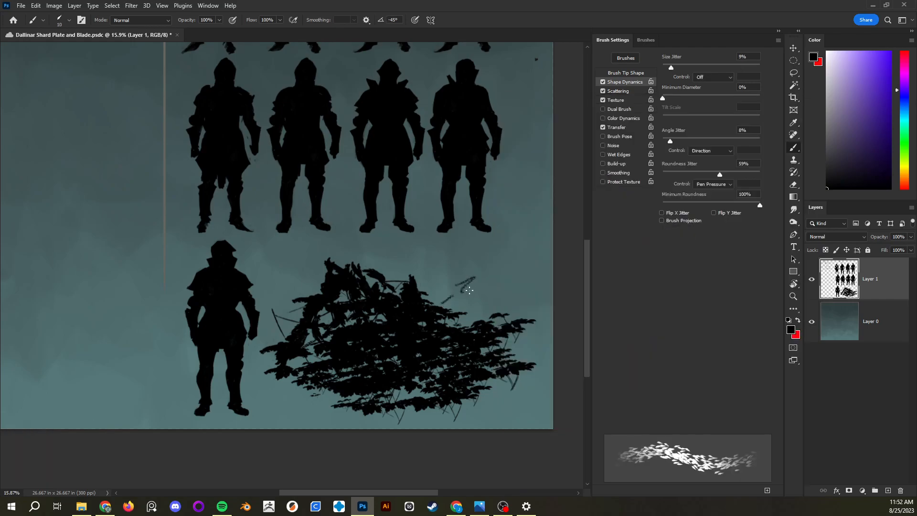
- Enlarge the leaf brush to 250 px and paint a loose cluster of leaves at the foliage patch's upper right
key(bracketright)
key(bracketright)
key(bracketright)
key(bracketright)
key(bracketright)
key(bracketright)
key(bracketright)
key(bracketright)
key(bracketright)
key(bracketright)
key(bracketright)
key(bracketright)
key(bracketright)
key(bracketright)
key(bracketright)
key(bracketright)
key(bracketright)
key(bracketright)
key(bracketright)
key(bracketright)
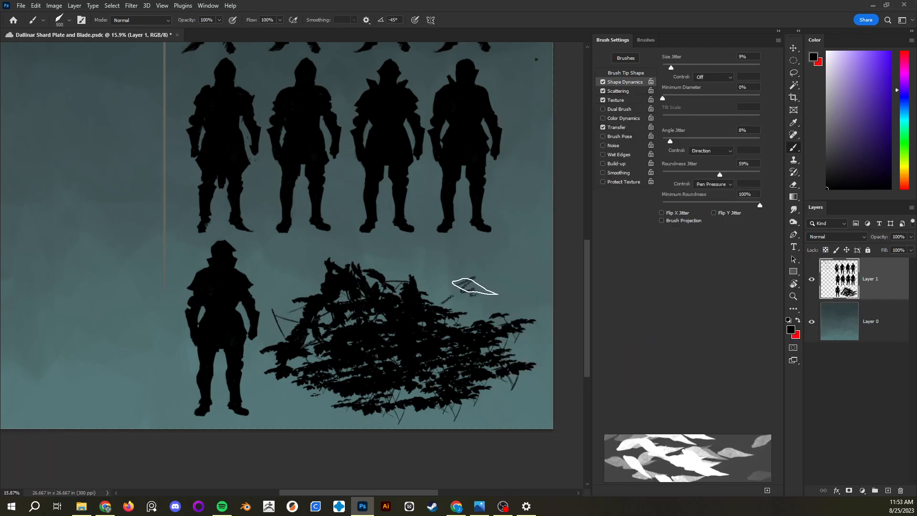
key(bracketleft)
drag(474, 272, 484, 298)
- Set the leaf brush's size jitter to 73% and angle jitter to 14%, and reduce its size to 102 px
drag(678, 69, 734, 69)
drag(670, 142, 677, 142)
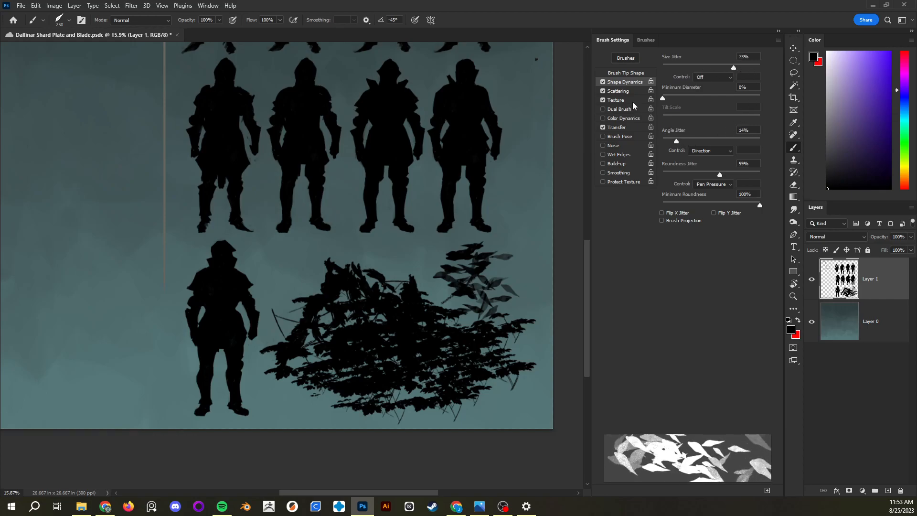
click(631, 74)
drag(738, 336, 716, 337)
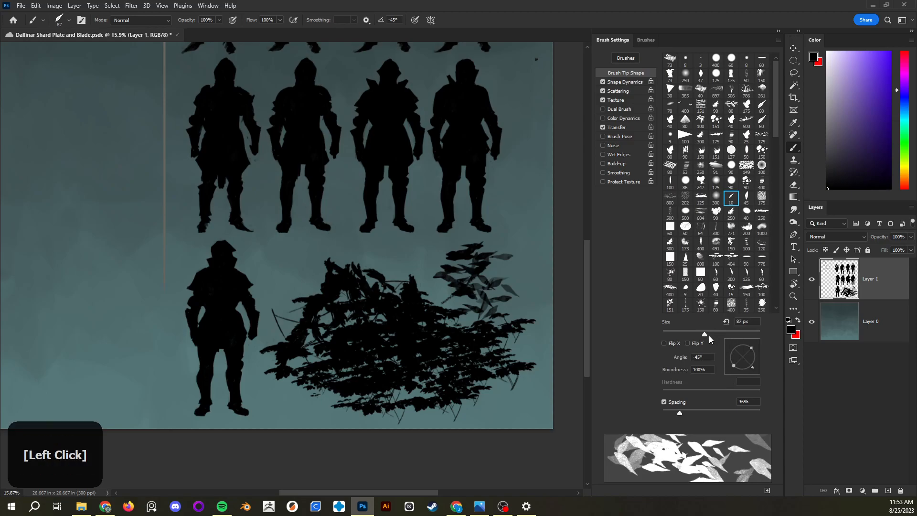
- Paint small leaves over the top of the foliage patch and around the lowest silhouette's shoulders and hips
click(370, 254)
mouse_move(396, 257)
mouse_down()
mouse_move(295, 259)
mouse_move(319, 276)
mouse_move(294, 262)
mouse_move(279, 289)
mouse_move(272, 261)
mouse_move(292, 277)
mouse_move(324, 274)
mouse_move(308, 289)
mouse_move(309, 310)
mouse_move(299, 290)
mouse_move(289, 298)
mouse_move(306, 238)
mouse_move(330, 265)
mouse_move(378, 252)
mouse_move(415, 253)
mouse_move(369, 256)
mouse_move(373, 235)
mouse_move(359, 248)
mouse_move(410, 252)
mouse_move(396, 271)
mouse_up()
drag(206, 276, 190, 283)
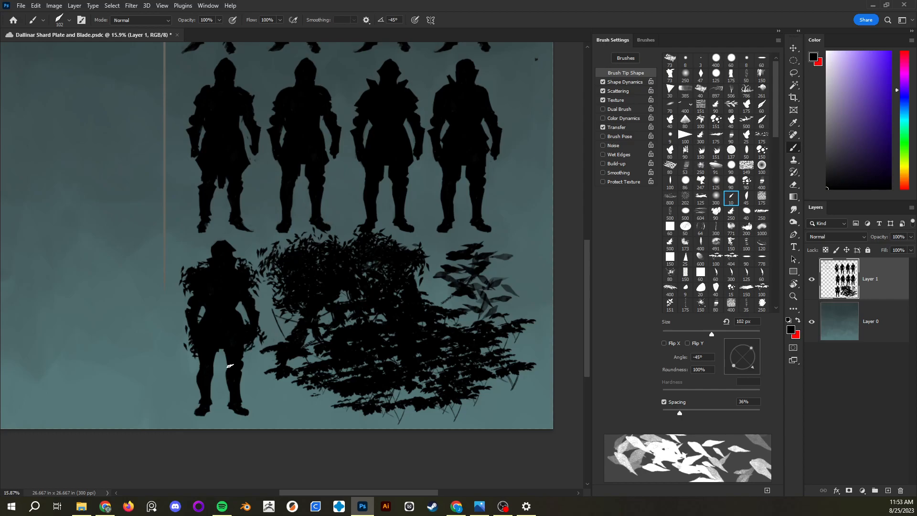
- Lasso and delete the test foliage beside the lowest silhouette, including the scraps under the row above, and collapse the brush settings
key(e)
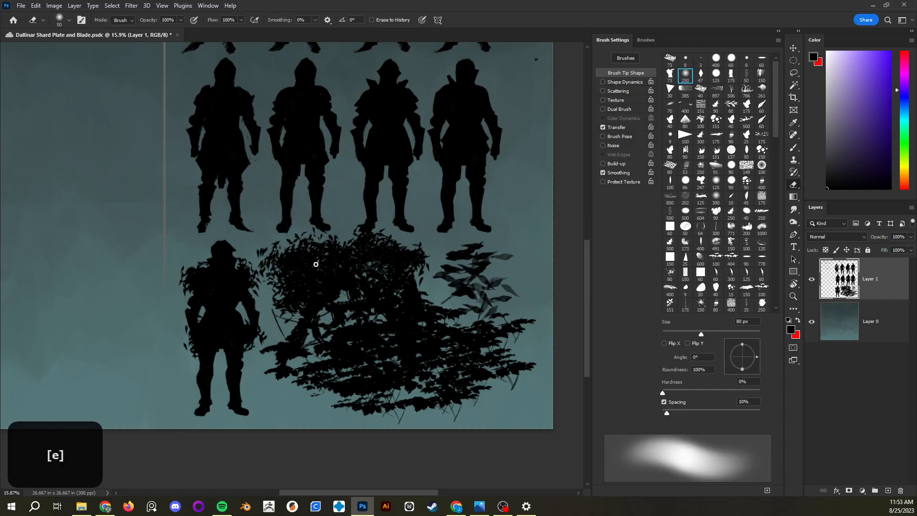
key(l)
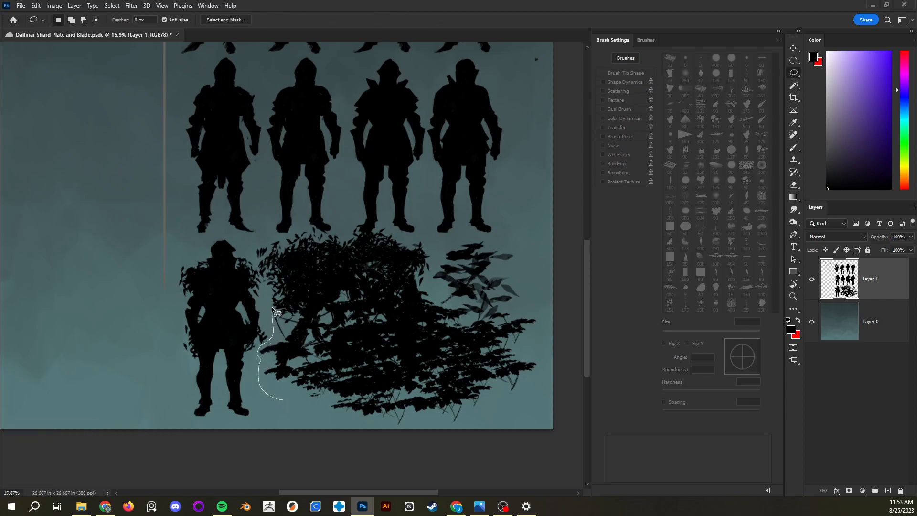
drag(518, 280, 288, 420)
key(BackSpace)
key(ctrl+d)
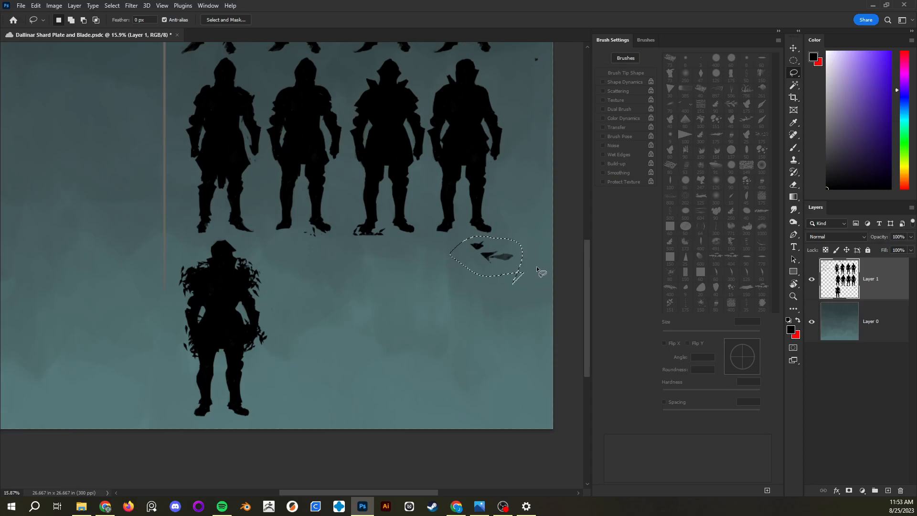
key(BackSpace)
mouse_move(364, 226)
mouse_down()
mouse_move(342, 236)
mouse_move(309, 225)
mouse_move(300, 243)
mouse_up()
key(BackSpace)
key(BackSpace)
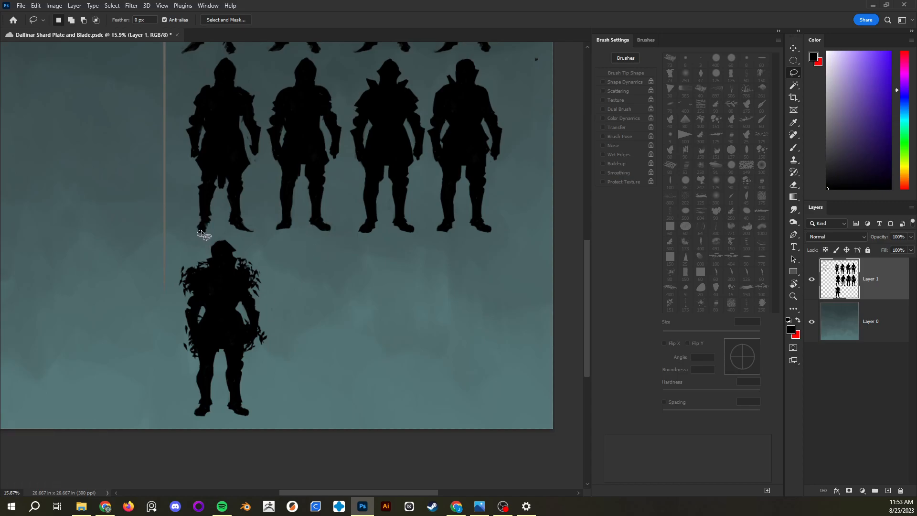
key(BackSpace)
key(ctrl+d)
click(779, 31)
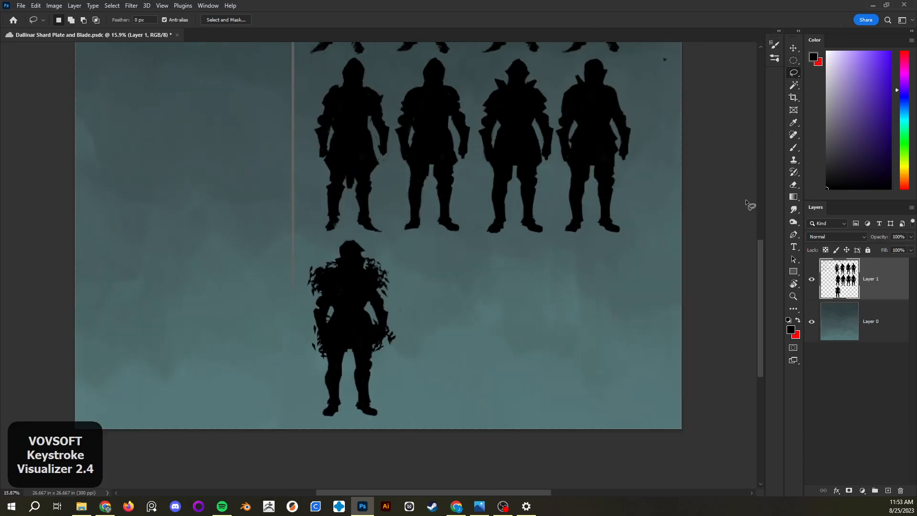
- Try erasing the leaves along the lowest silhouette's right side with a 500 px soft eraser, and undo the stroke
key(e)
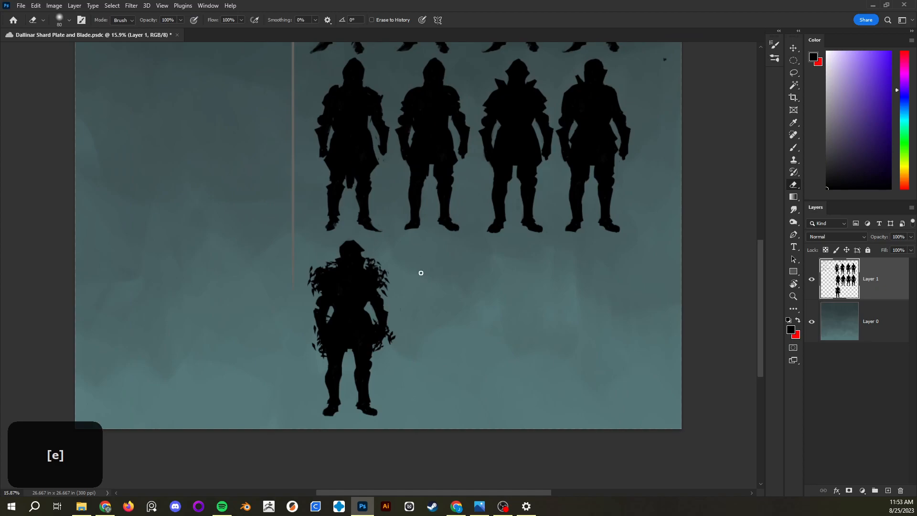
key(])
key(])
key(])
key(])
drag(393, 355, 402, 295)
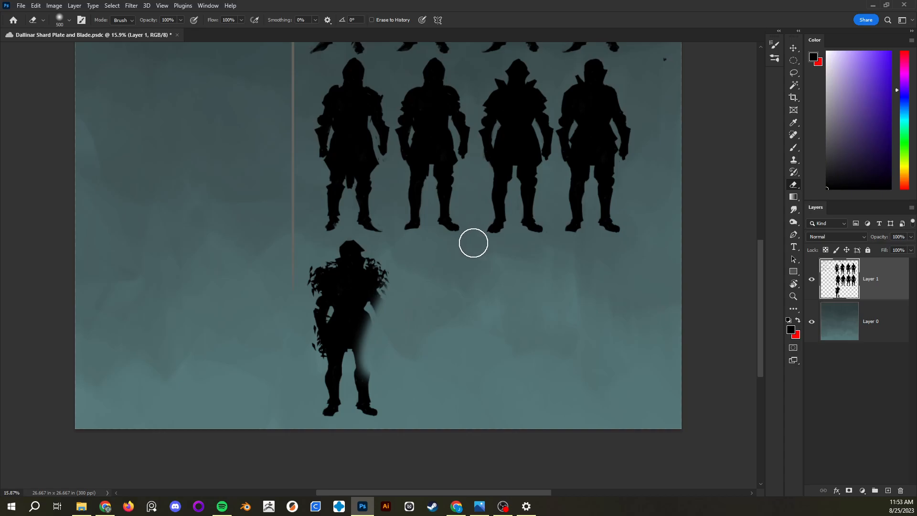
key(ctrl+z)
- Switch the eraser to the 30 px triangle inking pen brush
right_click(461, 282)
click(542, 277)
double_click(499, 270)
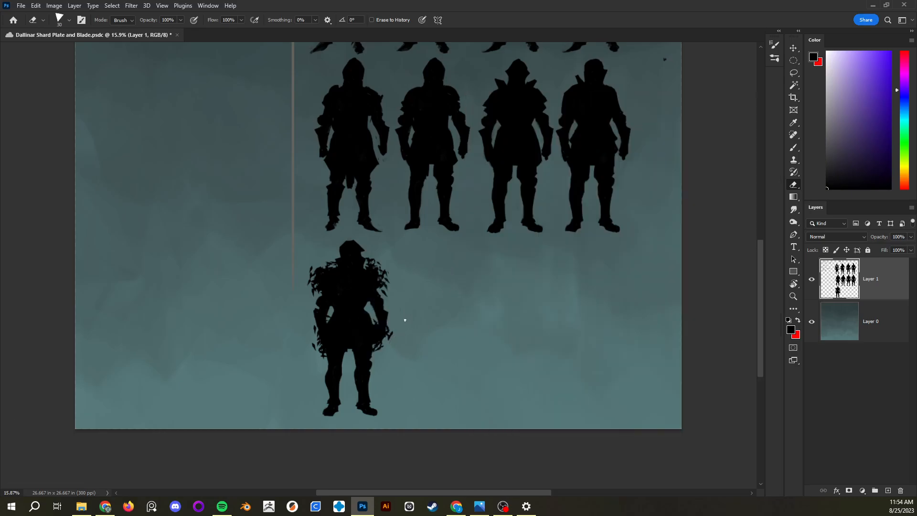
- Try erasing diagonal bands across the lowest silhouette with the 125 px triangle eraser, and undo both strokes
drag(337, 353, 385, 315)
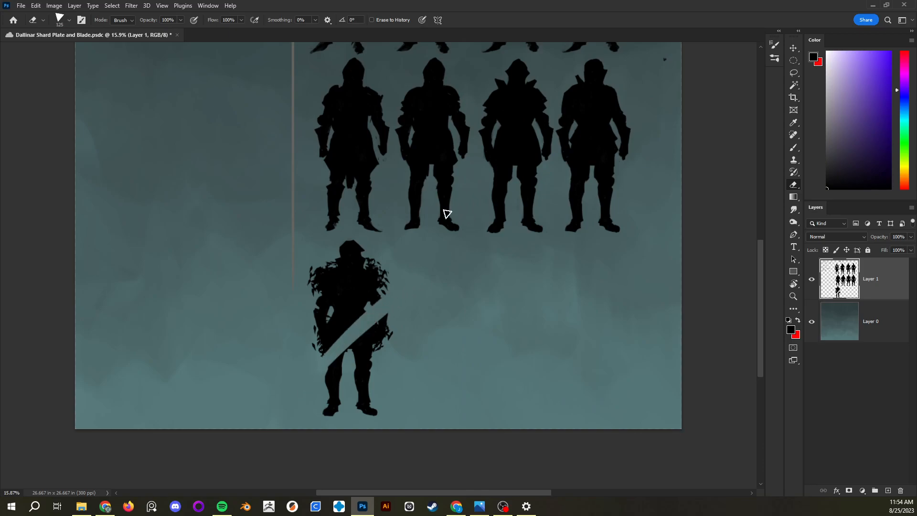
drag(313, 328, 389, 281)
key(ctrl+z)
key(ctrl+z)
- Choose the square brush tip in the brush settings and paint a black test patch beside the lowest silhouette
mouse_move(465, 263)
mouse_down()
mouse_move(427, 349)
mouse_move(415, 342)
mouse_move(431, 334)
mouse_move(412, 352)
mouse_up()
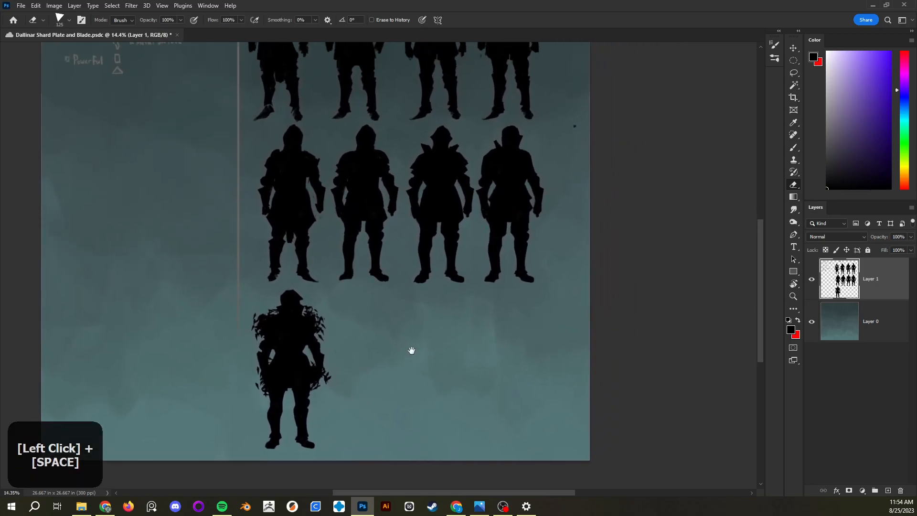
click(775, 58)
click(775, 47)
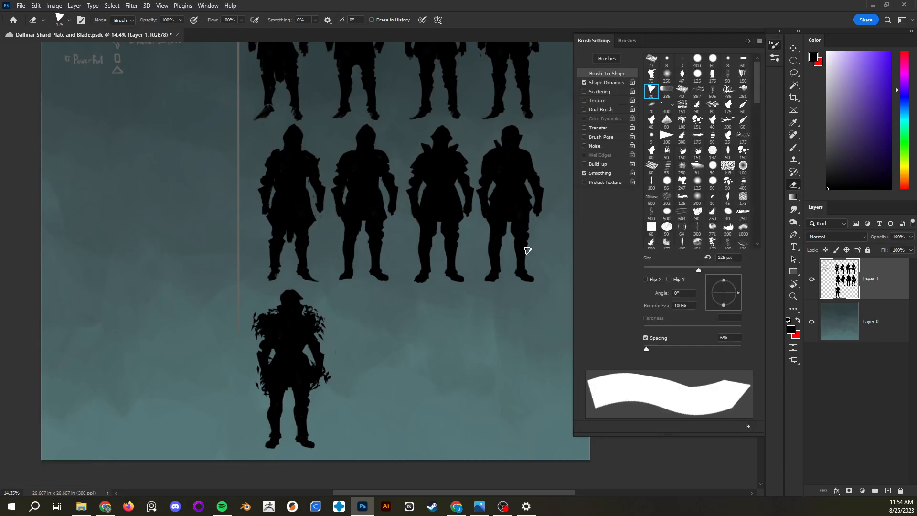
key(b)
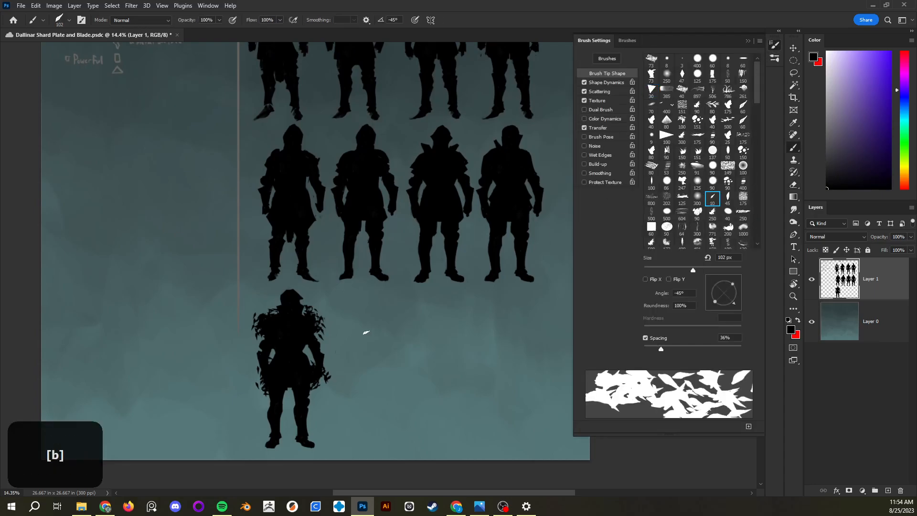
click(652, 227)
mouse_move(388, 319)
mouse_down()
mouse_move(391, 382)
mouse_move(438, 358)
mouse_move(398, 381)
mouse_move(410, 391)
mouse_up()
- Rework the test patch beside the lowest silhouette by alternating brush strokes with triangle eraser cuts
key(e)
right_click(403, 282)
click(398, 302)
key(b)
drag(401, 330, 425, 385)
key(e)
drag(382, 325, 389, 355)
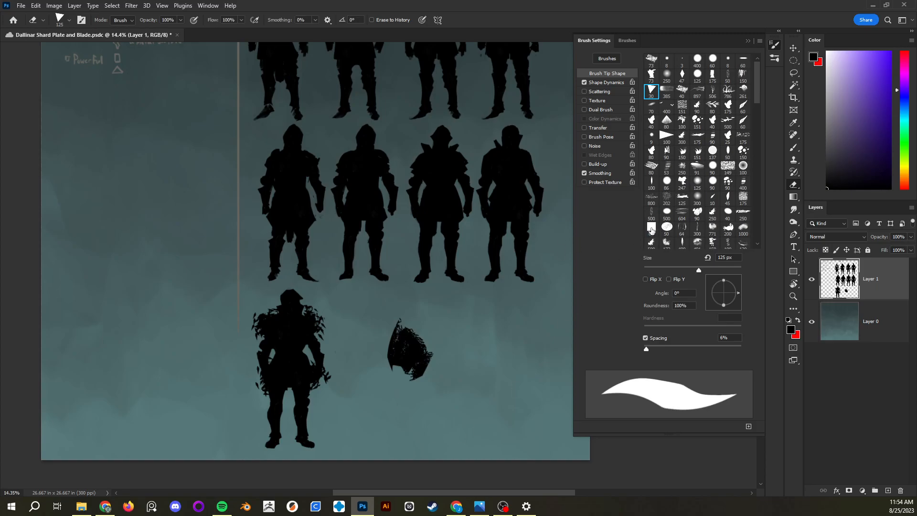
- Load the triangle inking pen from the Standards presets for the eraser at 500 px and the brush at 300 px
click(626, 41)
click(598, 91)
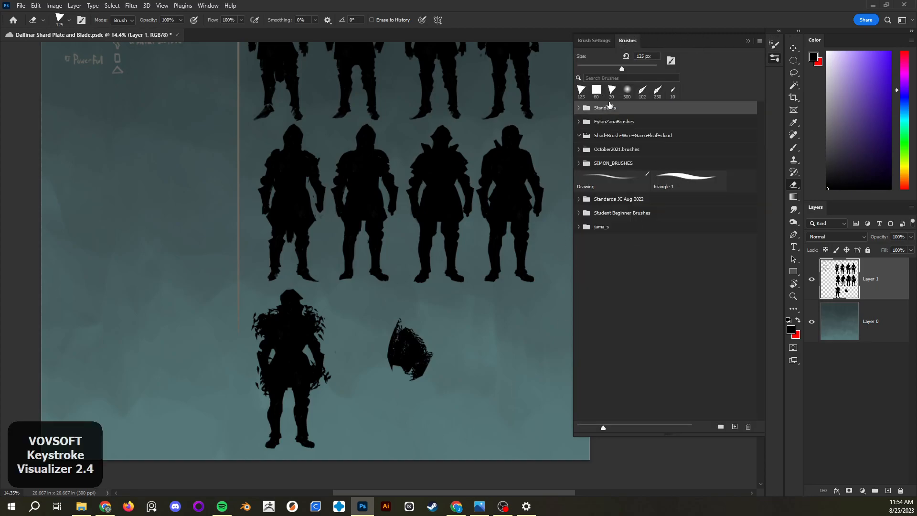
click(629, 281)
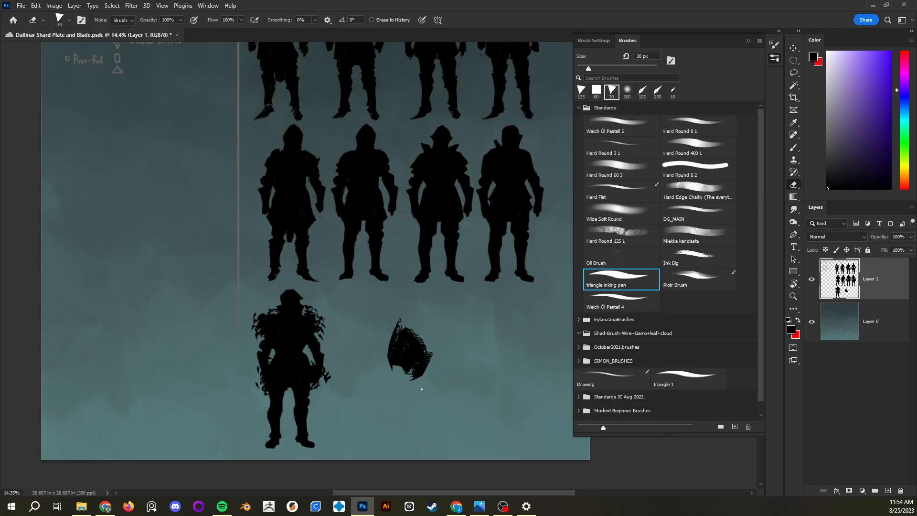
key(ctrl)
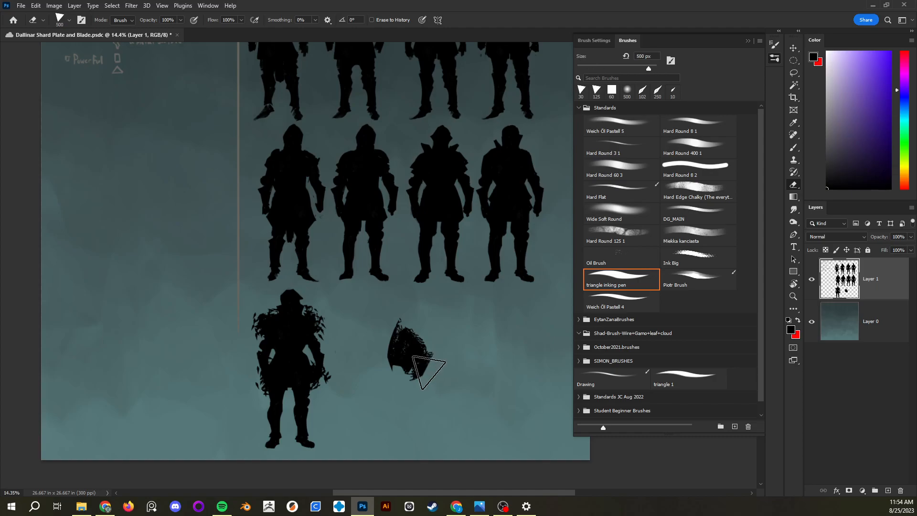
key(b)
click(634, 277)
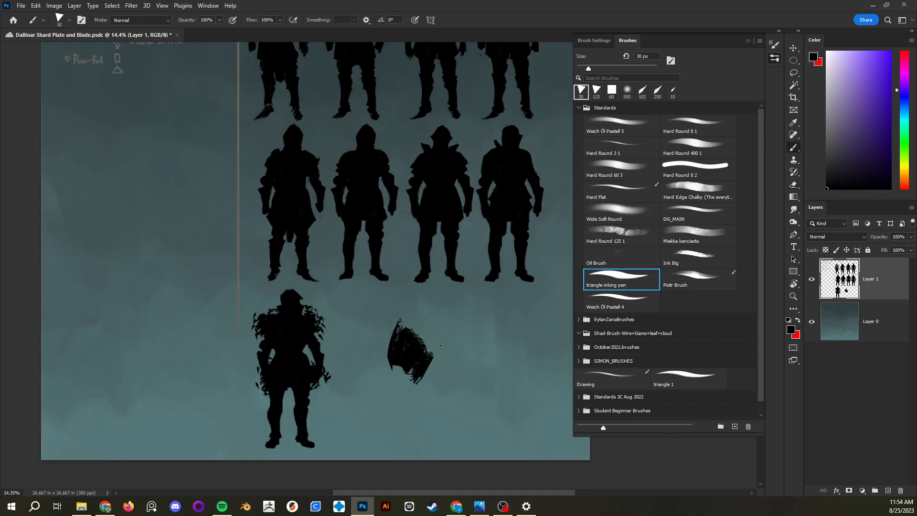
key(bracketright)
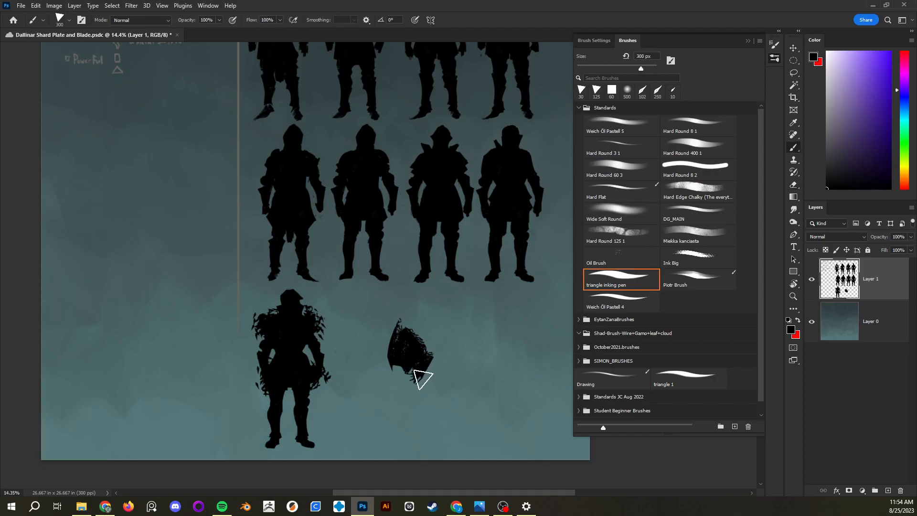
- Reduce the eraser to 250 px, cut into the test patch and extend it with broad angular brush strokes
key(e)
key(bracketleft)
key(bracketleft)
key(bracketleft)
key(bracketleft)
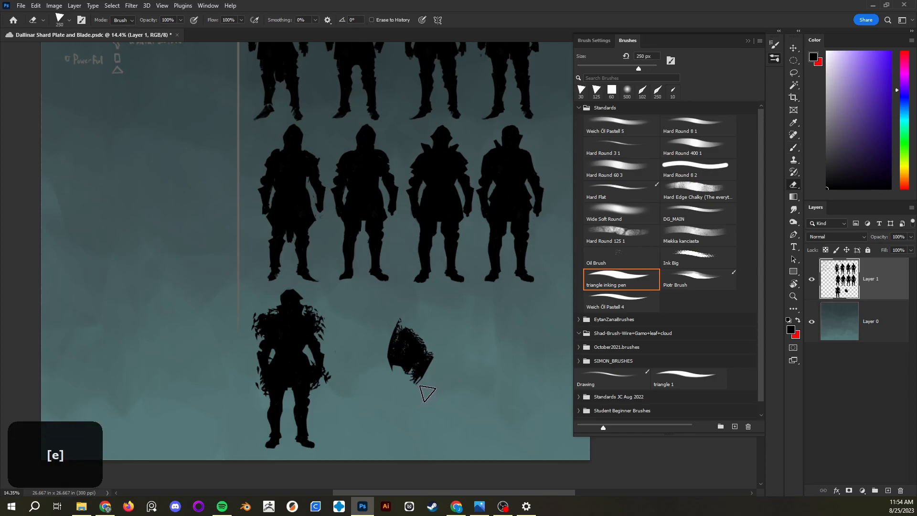
key(b)
key(e)
mouse_move(426, 373)
mouse_down()
mouse_move(428, 344)
mouse_move(400, 361)
mouse_move(383, 344)
mouse_move(409, 297)
mouse_up()
key(b)
mouse_move(400, 364)
mouse_down()
mouse_move(413, 380)
mouse_move(400, 349)
mouse_move(411, 330)
mouse_move(410, 368)
mouse_move(425, 403)
mouse_move(407, 349)
mouse_move(421, 371)
mouse_move(418, 355)
mouse_move(464, 322)
mouse_move(443, 352)
mouse_move(442, 376)
mouse_move(415, 349)
mouse_move(487, 343)
mouse_up()
- Trim the test patch's edges into a pointed, shield-like shape, using the triangle eraser down to 90 px
key(e)
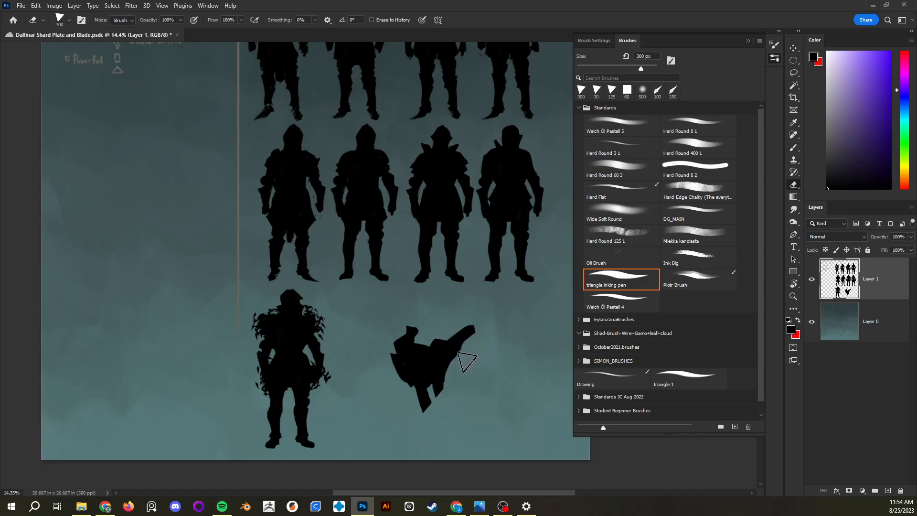
drag(454, 363, 454, 371)
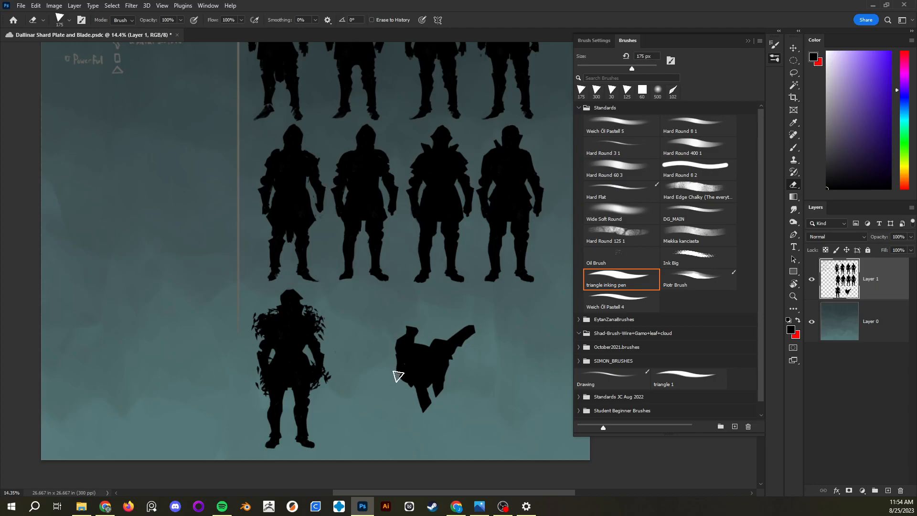
mouse_move(429, 413)
mouse_down()
mouse_move(481, 362)
mouse_move(418, 413)
mouse_move(495, 346)
mouse_up()
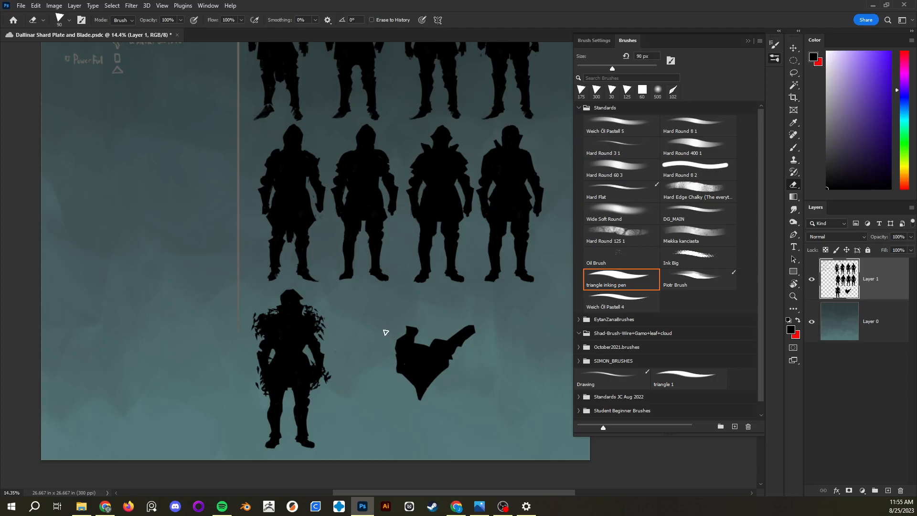
- Enlarge the eraser to 1000 px, collapse the brush presets and erase the test shape beside the lowest silhouette
key(bracketright)
key(bracketright)
key(bracketright)
key(bracketright)
key(bracketright)
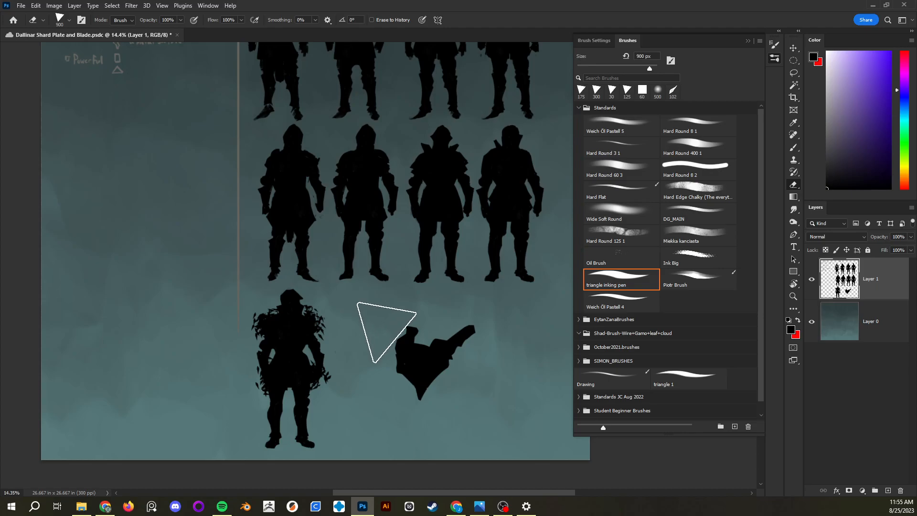
key(bracketright)
key(bracketright)
key(bracketright)
click(779, 58)
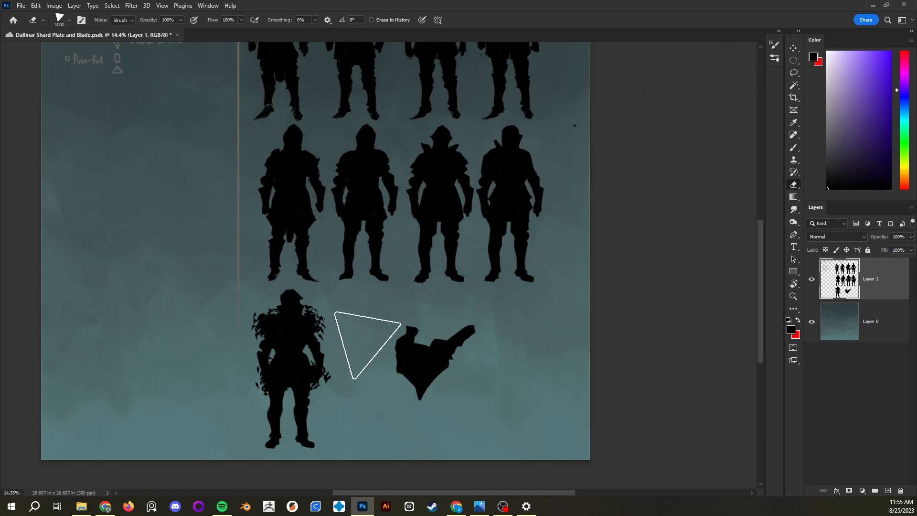
key(b)
key(e)
mouse_move(433, 334)
mouse_down()
mouse_move(446, 332)
mouse_move(426, 376)
mouse_move(418, 369)
mouse_up()
key(b)
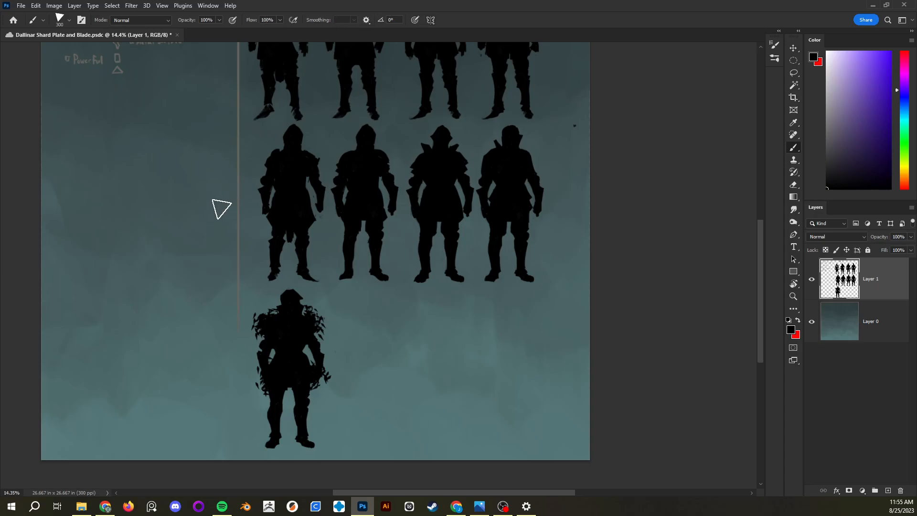
- Look through the available brush presets and save the document
click(69, 20)
key(ctrl+s)
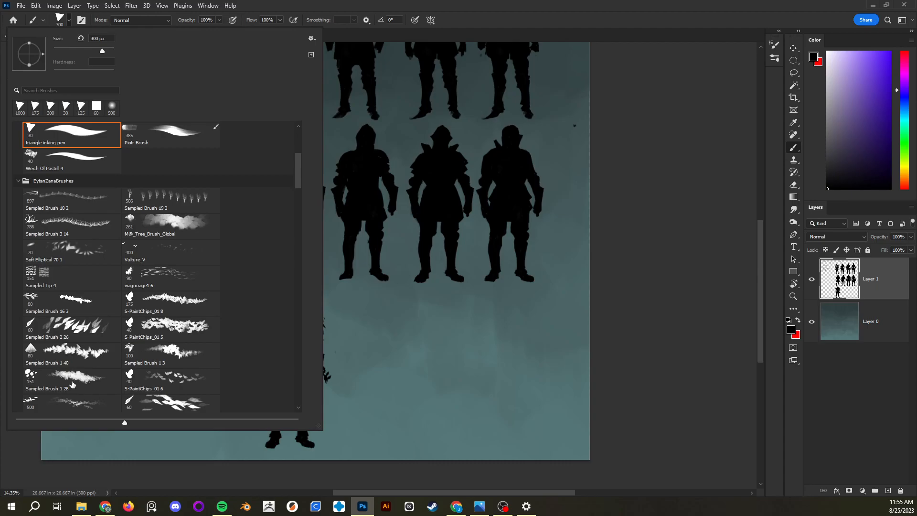
click(71, 21)
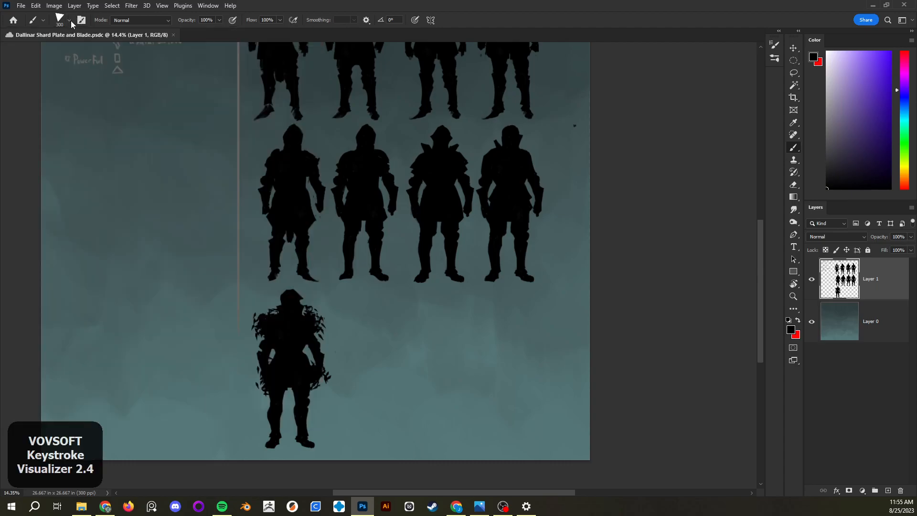
- Examine the brush's tool presets, tip settings and list of blending modes
click(44, 20)
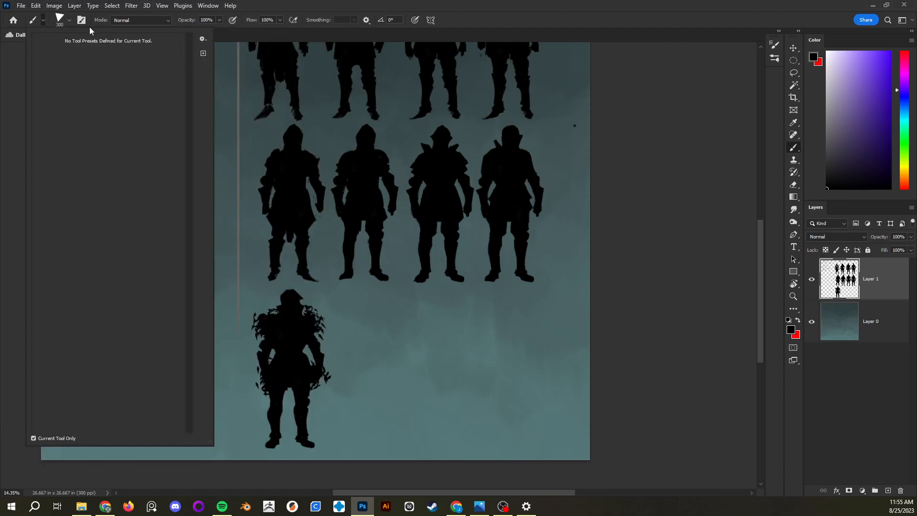
click(42, 20)
click(36, 18)
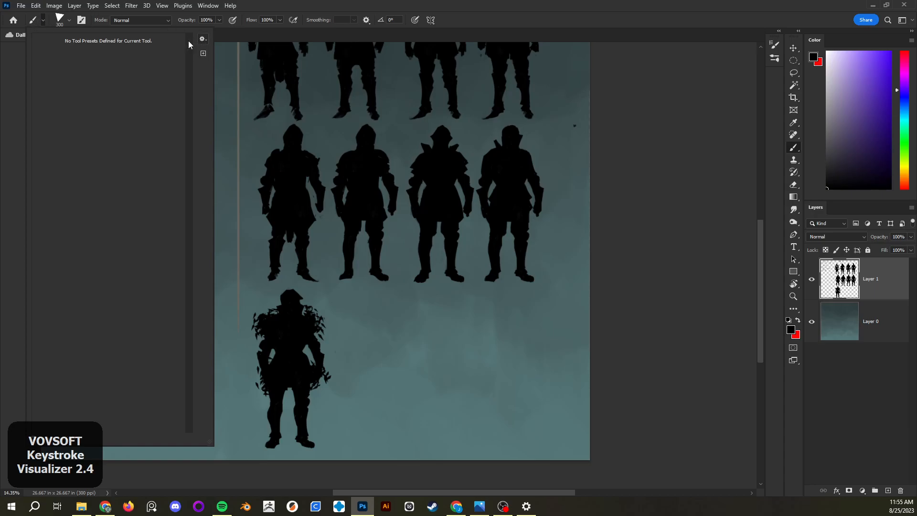
click(223, 101)
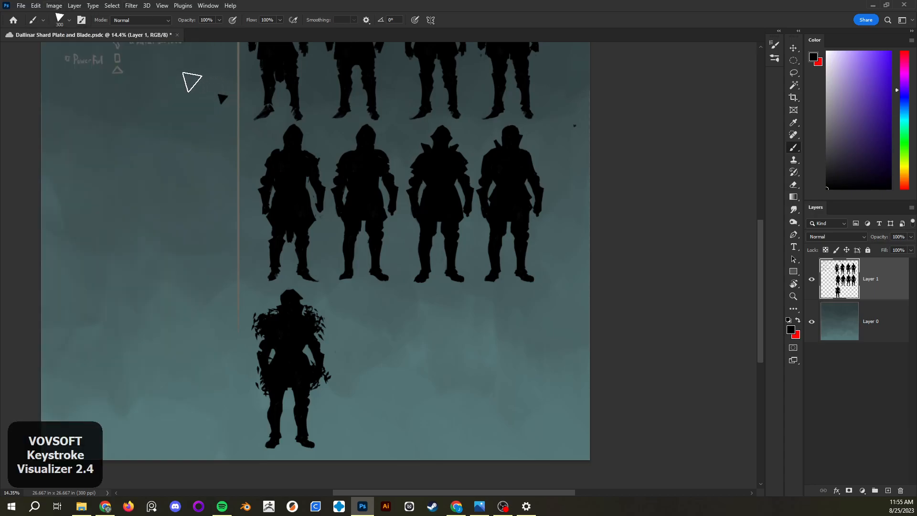
click(84, 22)
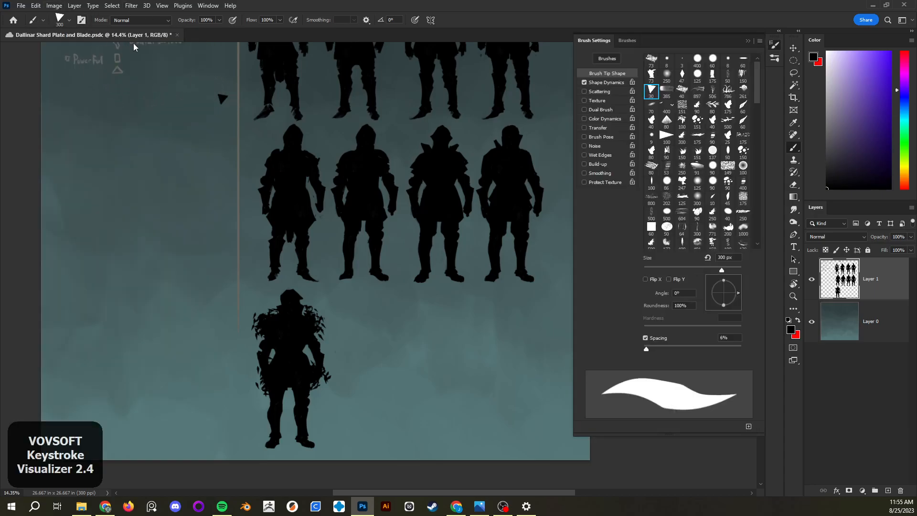
click(775, 45)
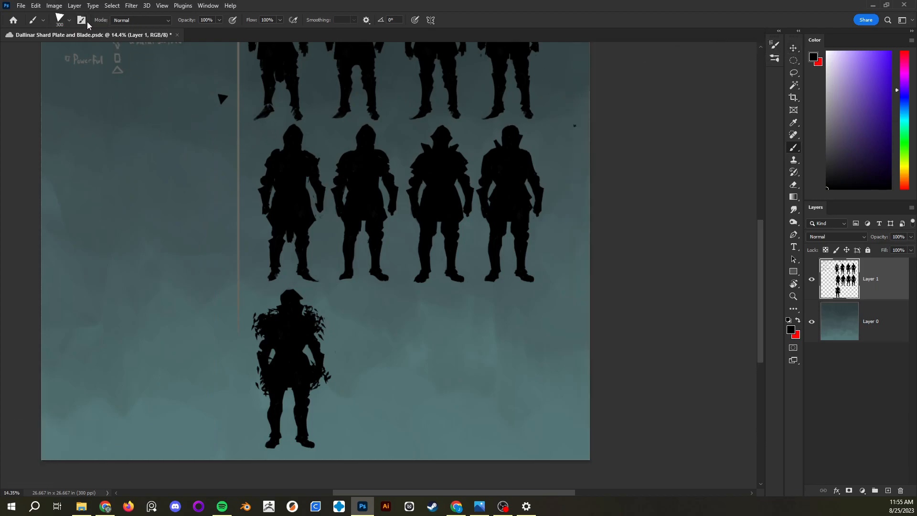
click(134, 21)
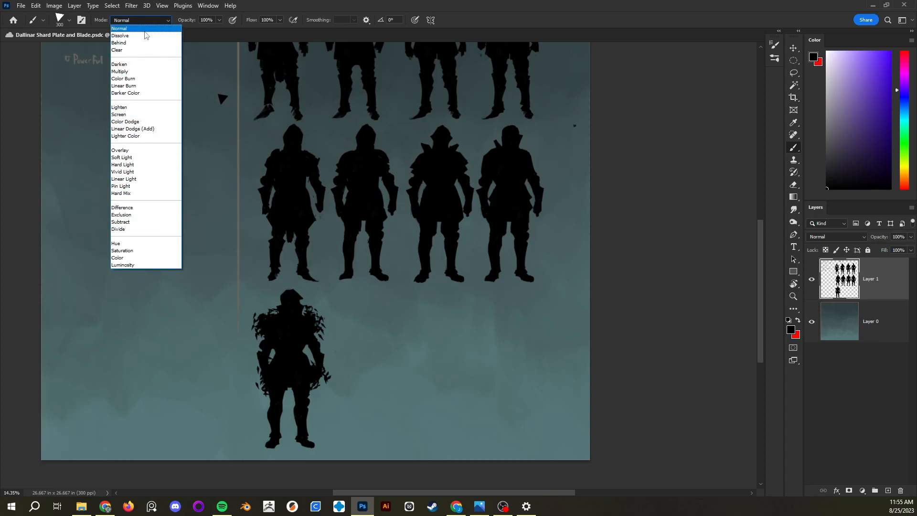
click(174, 21)
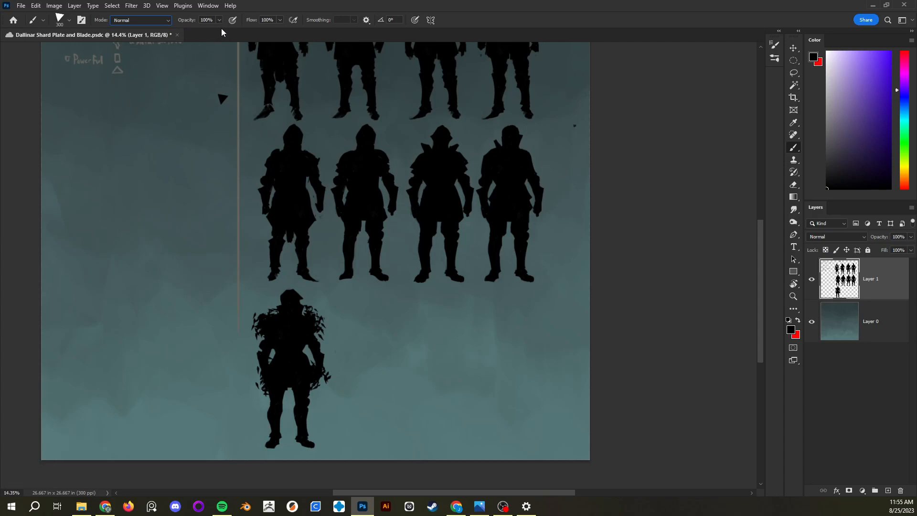
- Paint three solid black parallel strokes in the empty area left of the silhouettes at 100% opacity
mouse_move(124, 306)
mouse_down()
mouse_move(149, 218)
mouse_move(175, 192)
mouse_up()
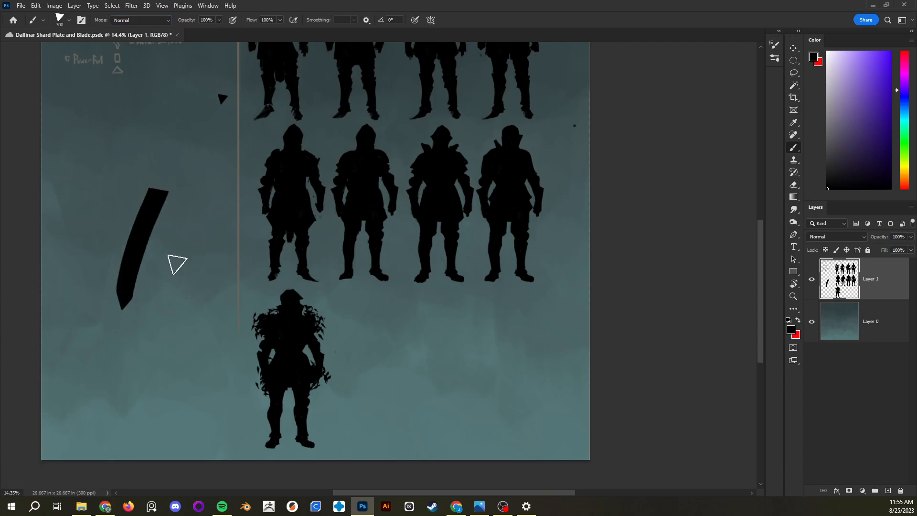
drag(151, 335, 185, 211)
drag(180, 347, 198, 233)
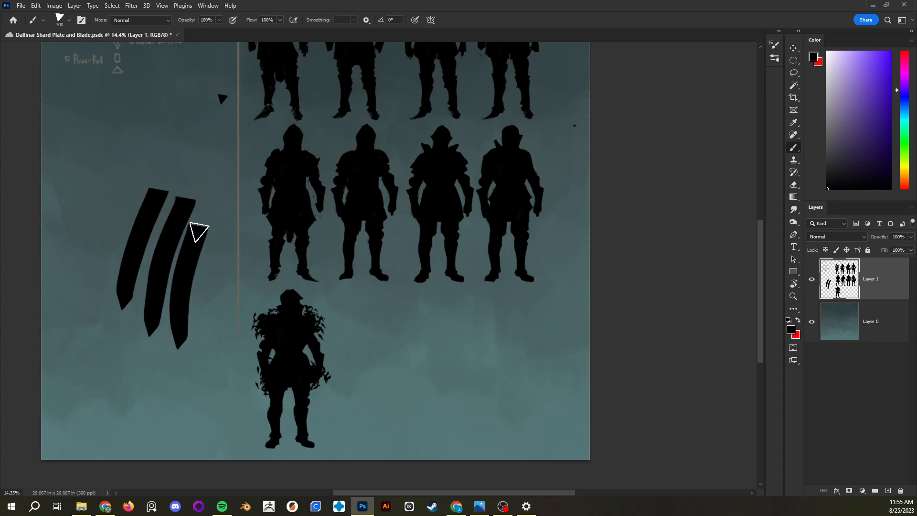
- Set the brush opacity to 51% and paint overlapping translucent strokes beside the solid ones
click(219, 20)
click(203, 32)
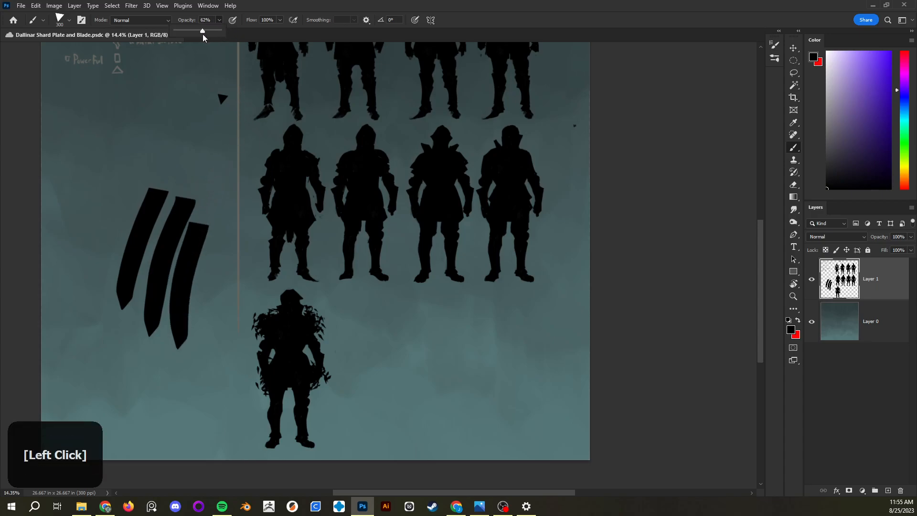
drag(198, 37, 199, 37)
drag(92, 275, 124, 159)
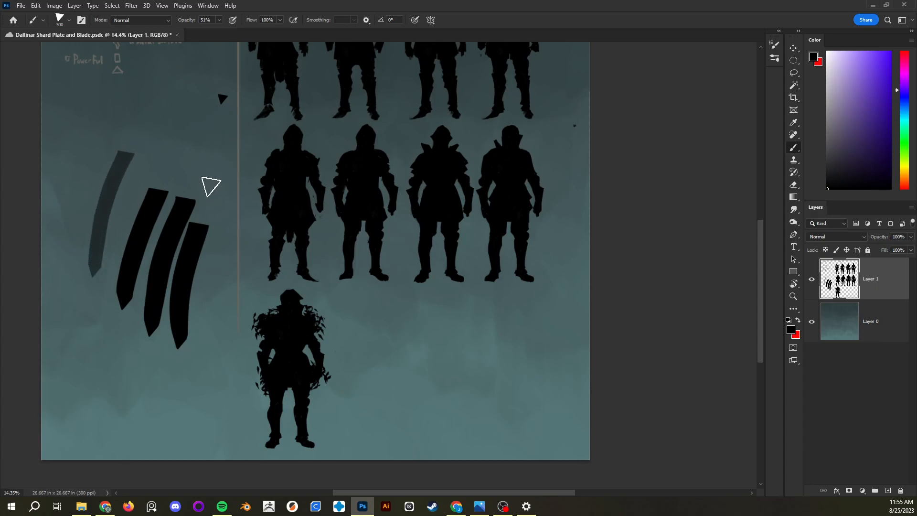
mouse_move(97, 302)
mouse_down()
mouse_move(112, 218)
mouse_move(149, 138)
mouse_up()
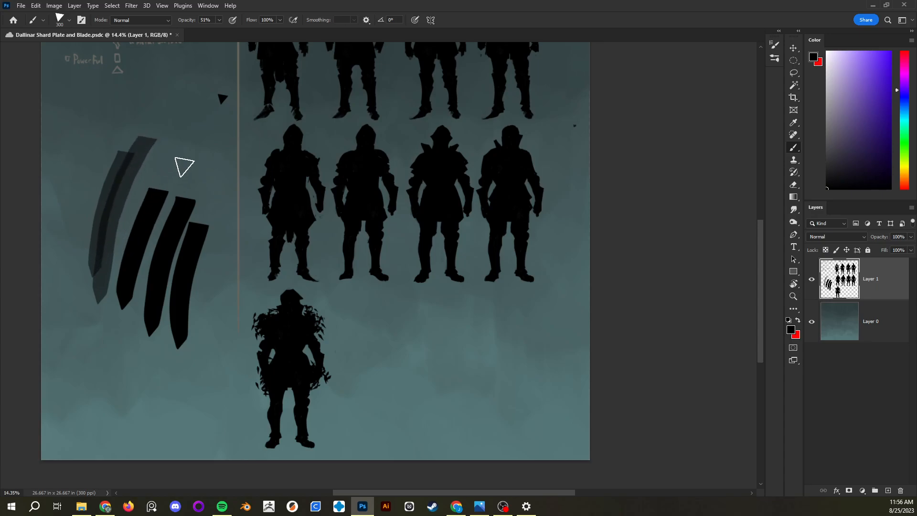
drag(87, 135, 167, 181)
drag(101, 113, 172, 181)
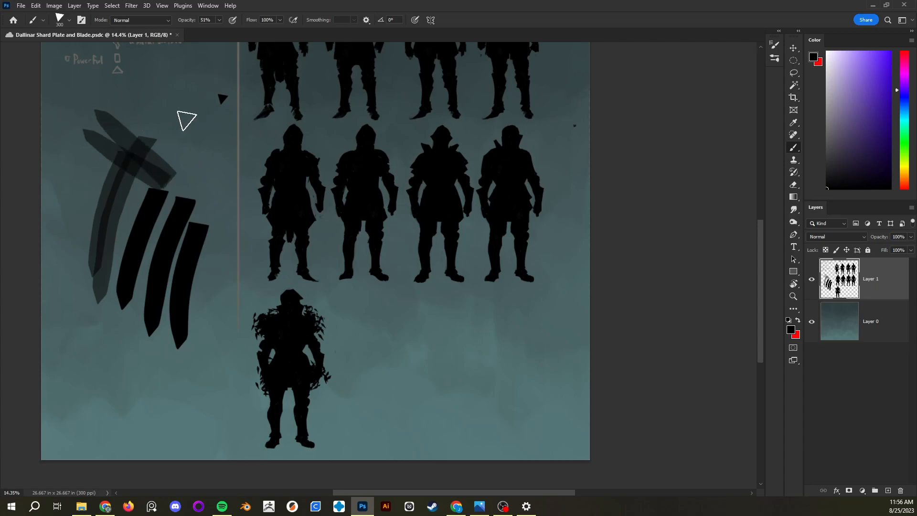
- Vary the brush opacity and paint more test strokes below the first ones to compare transparency
click(219, 20)
drag(221, 30, 198, 33)
drag(153, 422, 124, 328)
click(219, 21)
drag(220, 32, 230, 32)
drag(154, 403, 100, 319)
mouse_move(154, 404)
mouse_down()
mouse_move(120, 323)
mouse_move(160, 417)
mouse_move(225, 355)
mouse_move(127, 340)
mouse_move(161, 413)
mouse_up()
mouse_move(146, 325)
mouse_down()
mouse_move(160, 419)
mouse_move(209, 366)
mouse_move(158, 426)
mouse_move(110, 338)
mouse_move(174, 400)
mouse_move(179, 393)
mouse_move(142, 383)
mouse_move(193, 380)
mouse_move(153, 381)
mouse_move(214, 371)
mouse_move(222, 361)
mouse_move(199, 308)
mouse_move(211, 372)
mouse_move(205, 313)
mouse_move(212, 341)
mouse_move(203, 386)
mouse_move(217, 333)
mouse_move(196, 379)
mouse_move(156, 351)
mouse_up()
- Erase all the test strokes and the stray triangle left of the silhouettes, and return to the brush
key(e)
mouse_move(211, 313)
mouse_down()
mouse_move(216, 369)
mouse_move(190, 321)
mouse_move(189, 158)
mouse_move(149, 279)
mouse_move(168, 439)
mouse_move(109, 196)
mouse_move(85, 180)
mouse_move(108, 412)
mouse_move(116, 335)
mouse_move(188, 126)
mouse_move(187, 177)
mouse_up()
key(b)
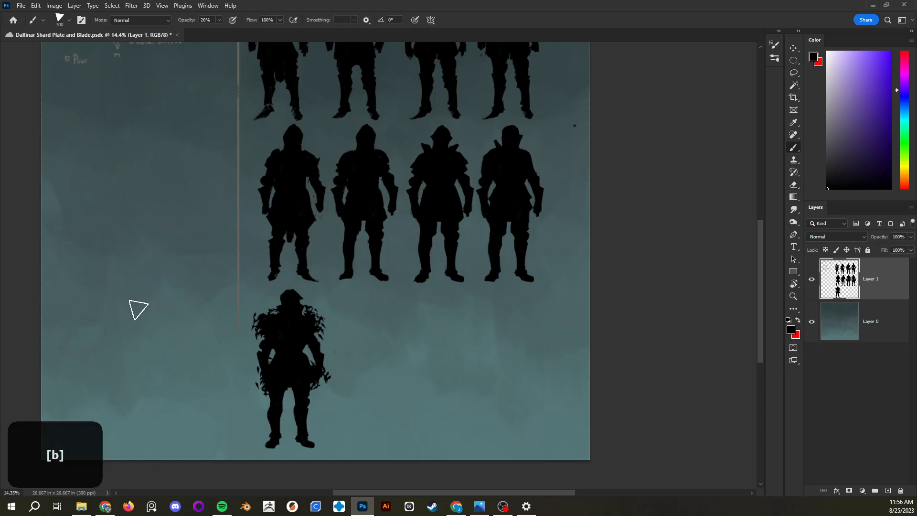
- Restore full brush opacity, choose light gray and paint a tall tapering block left of the silhouettes
click(219, 20)
drag(217, 31, 258, 33)
mouse_move(123, 276)
mouse_down()
mouse_move(98, 209)
mouse_move(131, 172)
mouse_up()
key(ctrl+z)
click(828, 113)
mouse_move(155, 345)
mouse_down()
mouse_move(93, 241)
mouse_move(139, 191)
mouse_move(163, 344)
mouse_move(106, 226)
mouse_move(122, 249)
mouse_up()
- Switch to black at 23% opacity and layer shading on the gray block's side facets, reducing the brush to 90 px
click(827, 187)
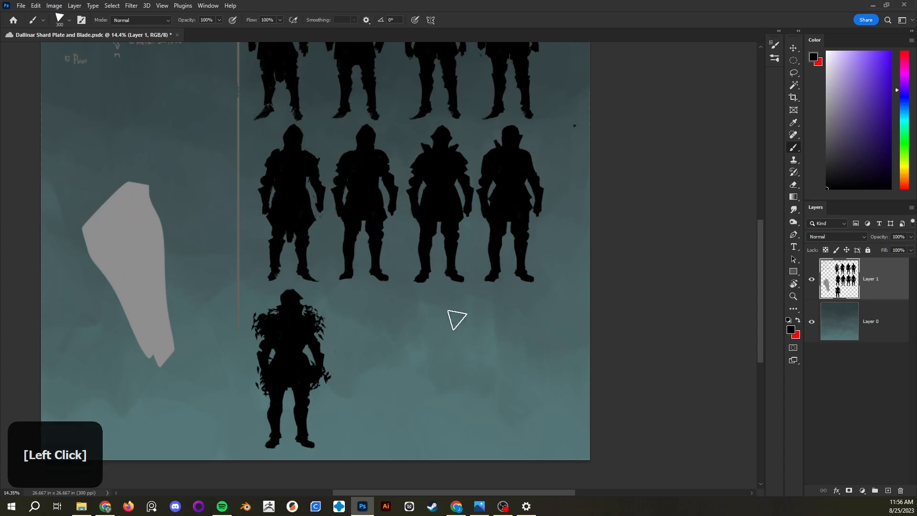
drag(219, 31, 210, 32)
key(b)
mouse_move(144, 335)
mouse_down()
mouse_move(95, 242)
mouse_move(138, 333)
mouse_move(155, 348)
mouse_move(89, 243)
mouse_move(106, 255)
mouse_move(143, 217)
mouse_move(130, 275)
mouse_move(122, 260)
mouse_move(148, 318)
mouse_move(146, 239)
mouse_move(157, 330)
mouse_move(120, 276)
mouse_move(149, 343)
mouse_move(159, 339)
mouse_move(151, 350)
mouse_move(158, 339)
mouse_move(151, 347)
mouse_move(138, 334)
mouse_move(156, 320)
mouse_move(150, 341)
mouse_move(149, 284)
mouse_move(126, 286)
mouse_move(88, 245)
mouse_move(127, 302)
mouse_move(143, 250)
mouse_move(128, 252)
mouse_move(150, 229)
mouse_move(123, 216)
mouse_up()
key(bracketleft)
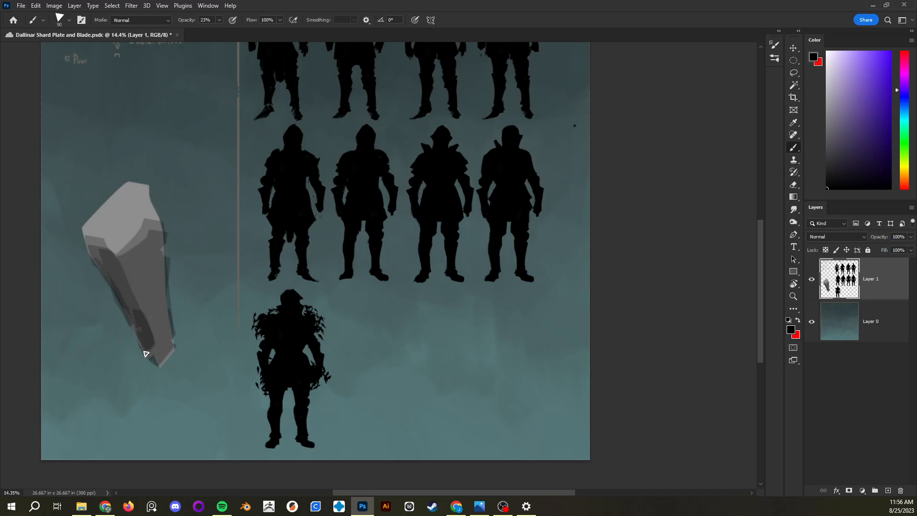
- Paint more translucent black strokes along the lower edges and facets of the gray block
drag(98, 262, 149, 356)
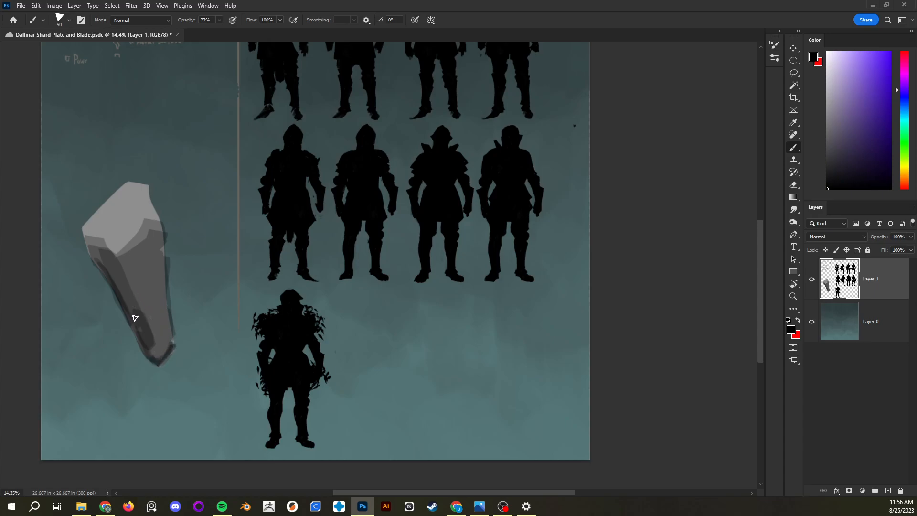
drag(142, 316, 165, 269)
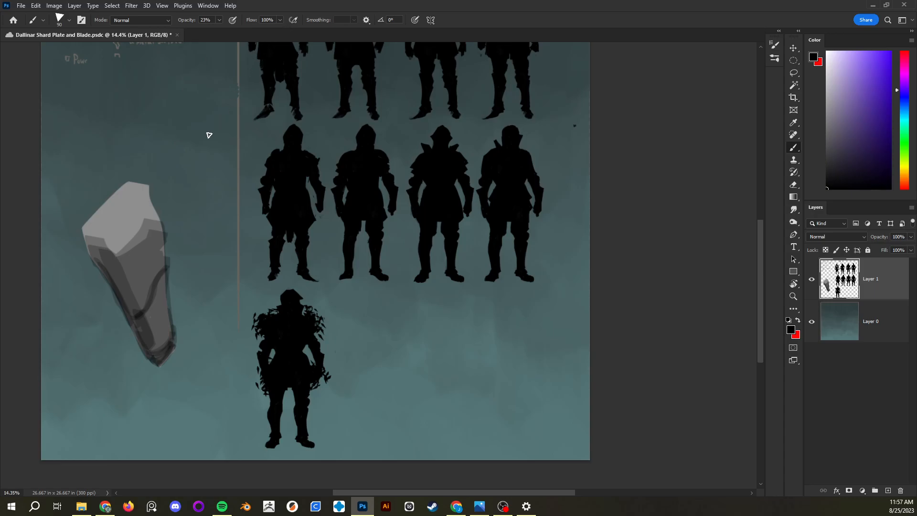
- Choose the Weich Öl Pastell 4 brush, enlarge it to 2000 px and paint a 23% opacity stroke beside the gray block
key(b)
right_click(214, 197)
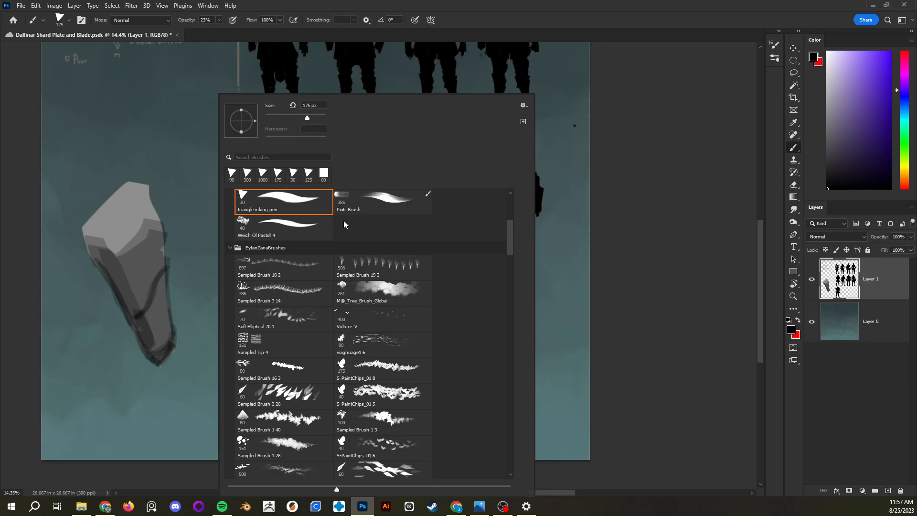
double_click(306, 228)
key(])
key(])
key(])
key(])
key(])
key(])
key(])
key(])
key(])
key(])
key(])
key(])
key(])
key(])
key(])
key(])
key(])
key(])
key(])
key(])
mouse_move(197, 158)
mouse_down()
mouse_move(201, 195)
mouse_move(193, 161)
mouse_move(210, 304)
mouse_up()
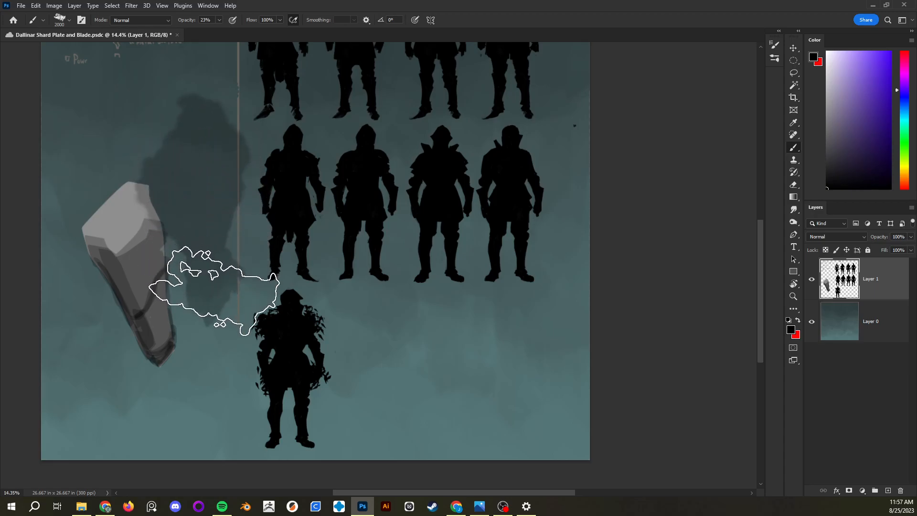
- Raise the brush opacity to 100% and paint a large solid black mass over the gray block
click(219, 20)
drag(229, 46, 293, 34)
mouse_move(186, 267)
mouse_down()
mouse_move(168, 248)
mouse_move(172, 172)
mouse_move(132, 167)
mouse_up()
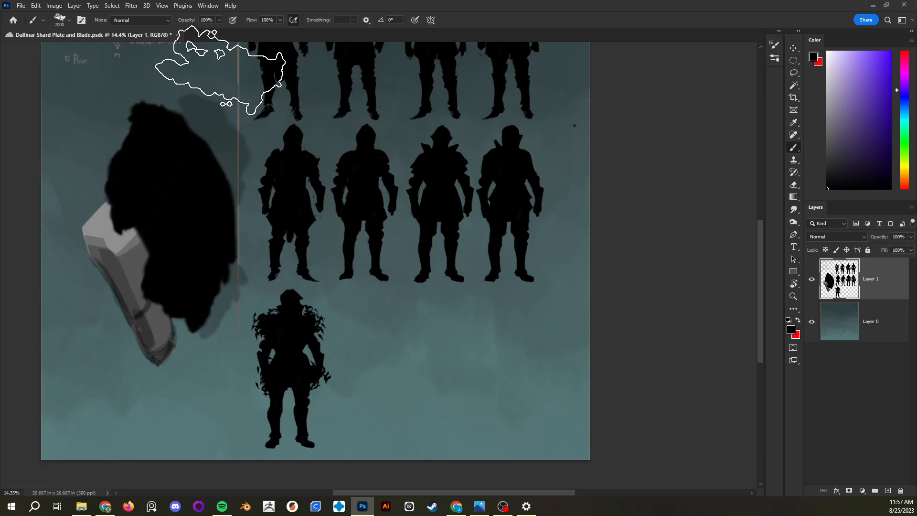
- Lower the brush flow to 17% and paint built-up test strokes beside the bottom silhouette
click(281, 21)
drag(282, 31, 243, 42)
mouse_move(353, 378)
mouse_down()
mouse_move(477, 345)
mouse_move(490, 329)
mouse_move(493, 348)
mouse_move(456, 374)
mouse_move(422, 313)
mouse_move(328, 308)
mouse_up()
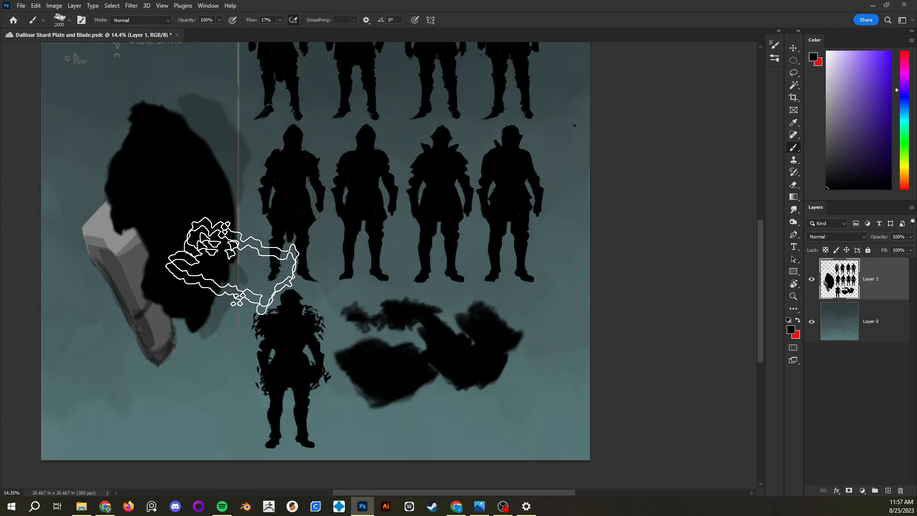
- Choose the Hard Edge Chalky brush, enlarge it to 1200 px and paint a textured low-flow stroke below the gray block
right_click(410, 191)
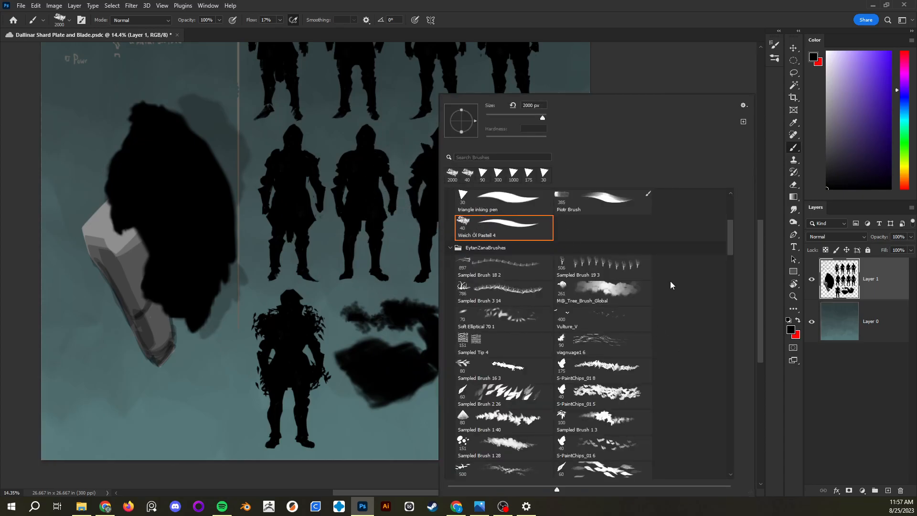
click(449, 249)
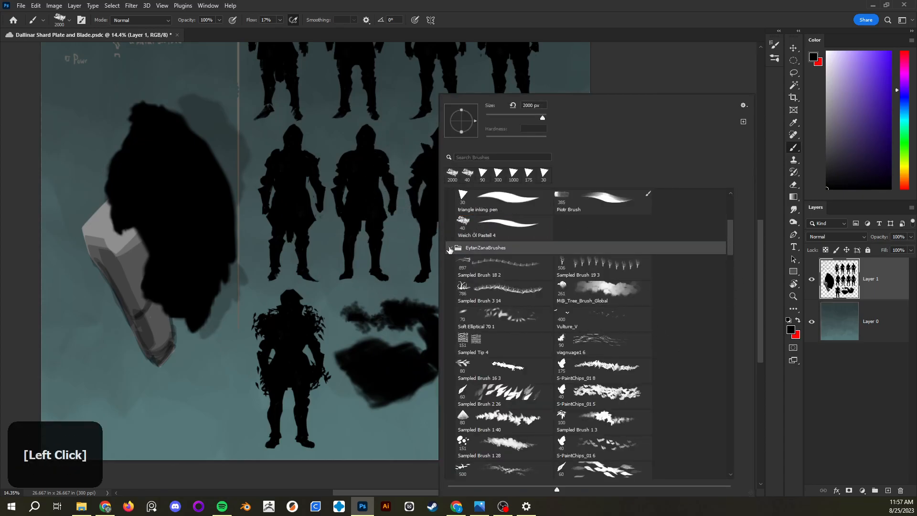
click(637, 223)
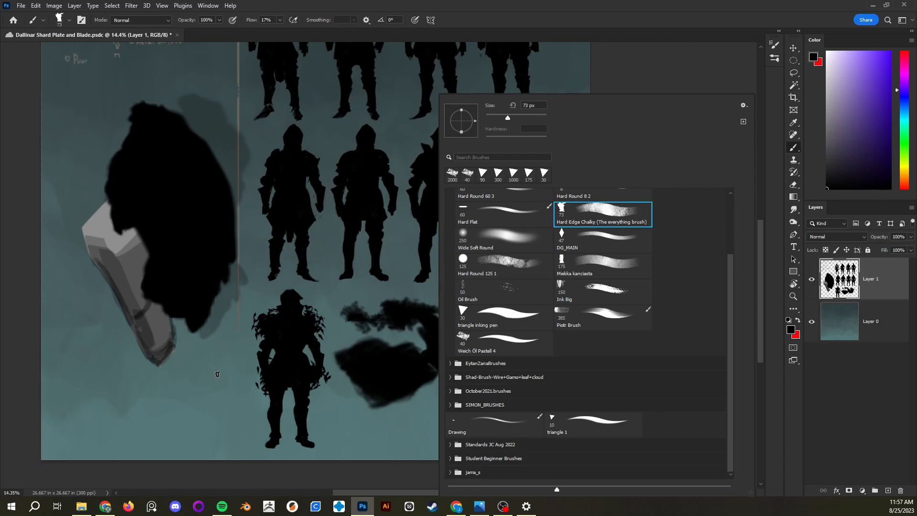
click(219, 381)
key(bracketright)
key(bracketright)
key(bracketright)
key(bracketright)
key(bracketright)
key(bracketright)
key(bracketright)
key(bracketright)
key(bracketright)
key(bracketright)
key(bracketright)
key(bracketright)
key(bracketright)
key(bracketright)
key(bracketright)
key(bracketright)
key(bracketright)
mouse_move(218, 399)
mouse_down()
mouse_move(142, 406)
mouse_move(106, 402)
mouse_move(92, 388)
mouse_up()
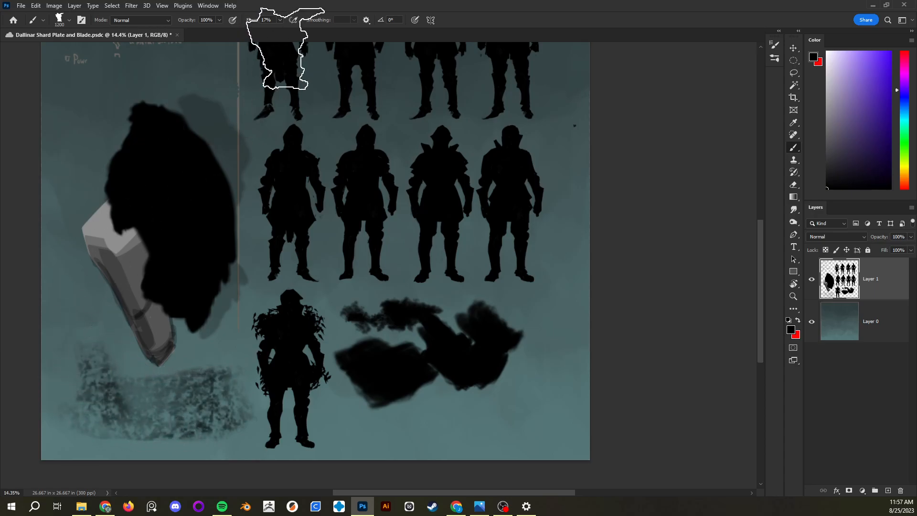
- Compare chalky strokes by painting a long sweep at 100% flow and another across the silhouettes at 17% flow
click(280, 20)
mouse_move(93, 389)
mouse_down()
mouse_move(168, 409)
mouse_move(252, 383)
mouse_move(364, 418)
mouse_move(492, 368)
mouse_move(529, 337)
mouse_move(547, 292)
mouse_move(539, 259)
mouse_move(517, 251)
mouse_move(388, 273)
mouse_up()
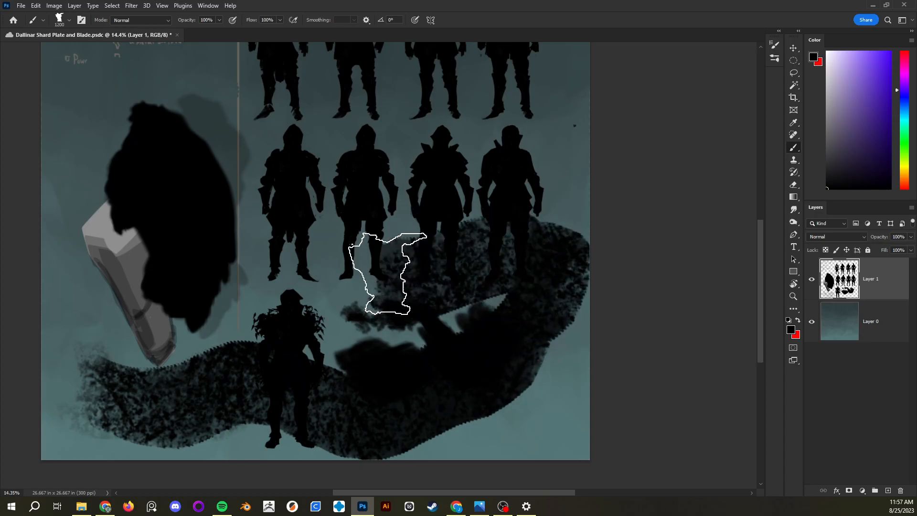
click(280, 19)
drag(283, 30, 243, 40)
mouse_move(267, 119)
mouse_down()
mouse_move(280, 144)
mouse_move(308, 153)
mouse_move(430, 112)
mouse_move(460, 174)
mouse_move(451, 142)
mouse_up()
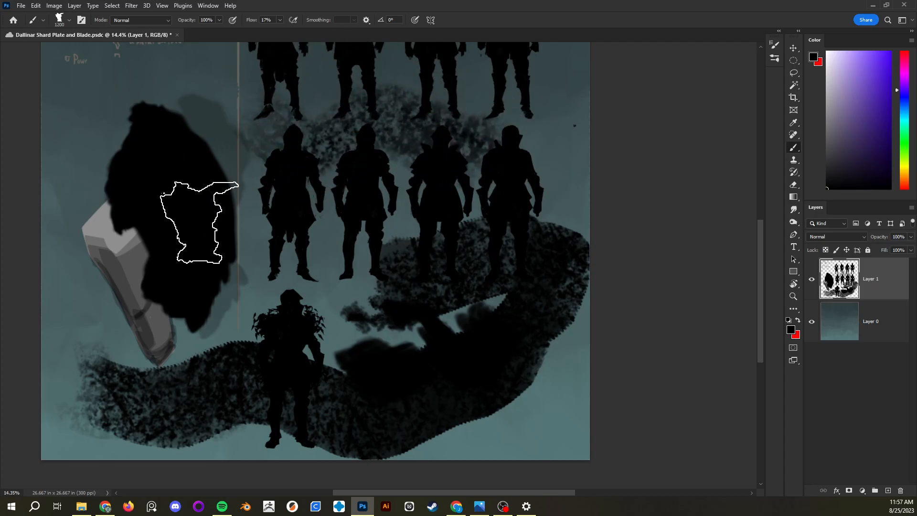
- Undo the brush and flow tests, the gray block and the earlier erasing, back to the opacity test strokes
key(ctrl+z)
key(ctrl+z)
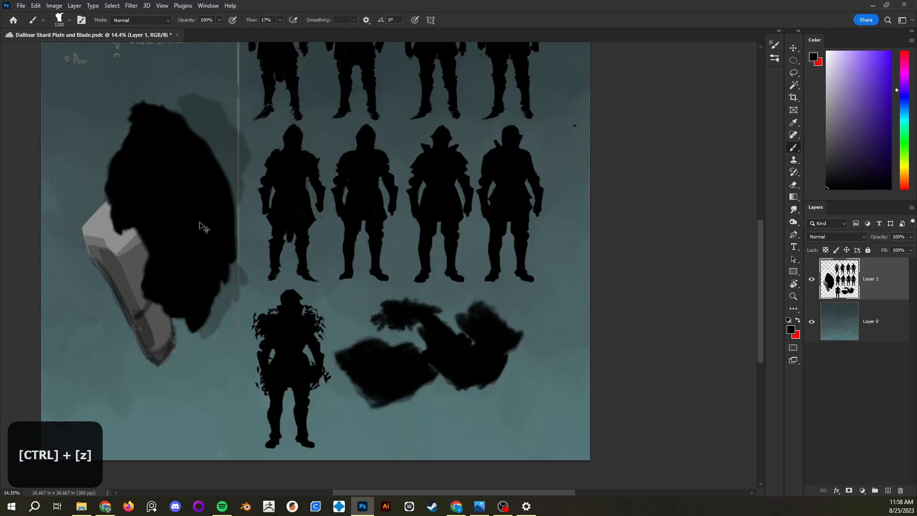
key(ctrl+z)
key(ctrl+z)
key(ctrl+z)
key(ctrl+z)
key(ctrl+z)
key(ctrl+z)
key(ctrl+z)
key(ctrl+z)
key(ctrl+z)
key(ctrl+z)
key(ctrl+z)
key(ctrl+z)
key(ctrl+z)
key(ctrl+z)
key(ctrl+z)
key(ctrl+z)
key(ctrl+z)
key(ctrl+z)
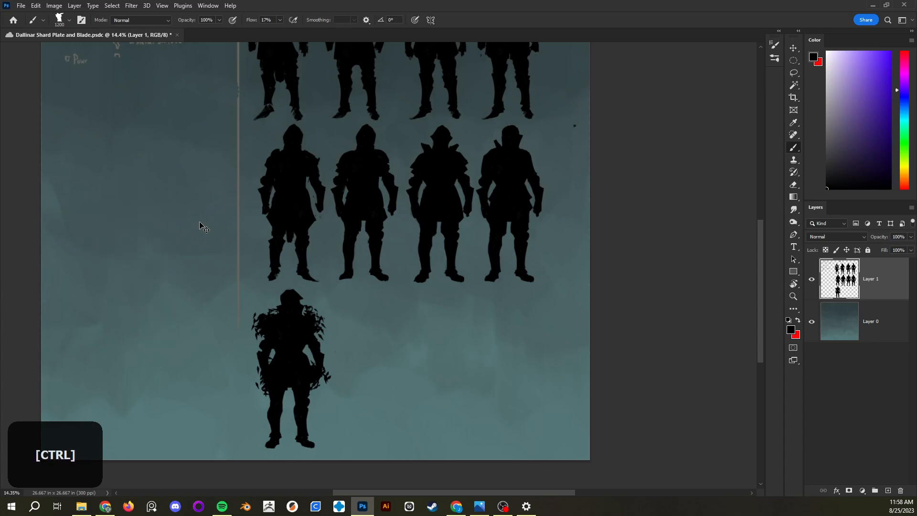
key(ctrl+z)
key(ctrl+z)
key(ctrl+z)
key(ctrl+z)
key(ctrl+z)
key(ctrl+z)
key(ctrl+z)
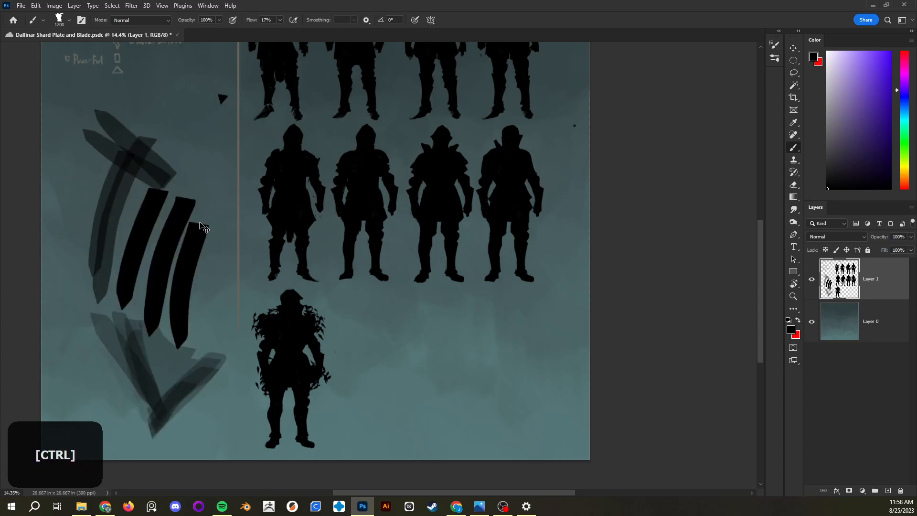
key(ctrl+z)
key(ctrl+z)
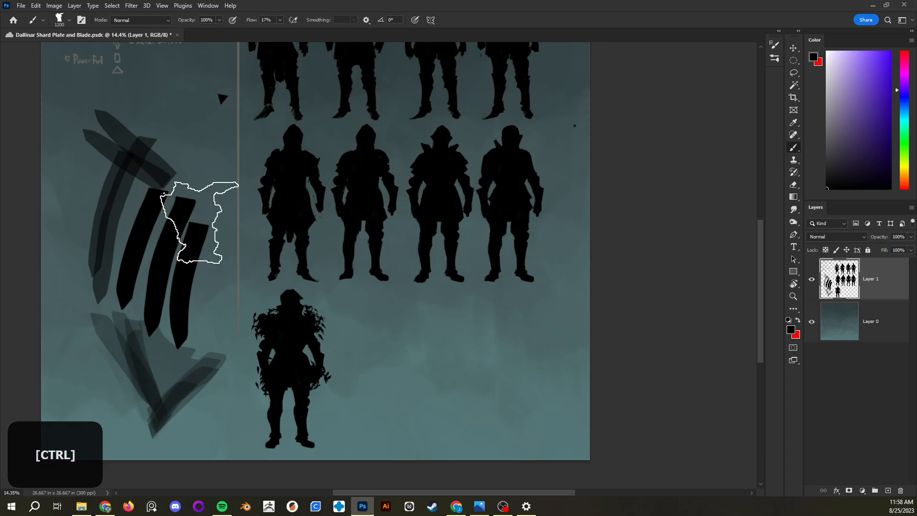
- Lasso the test strokes and stray triangle in the area beside the silhouettes, delete them and clear the selection
key(ctrl+d)
key(l)
mouse_move(226, 329)
mouse_down()
mouse_move(227, 90)
mouse_move(74, 127)
mouse_move(123, 439)
mouse_move(233, 356)
mouse_move(237, 321)
mouse_up()
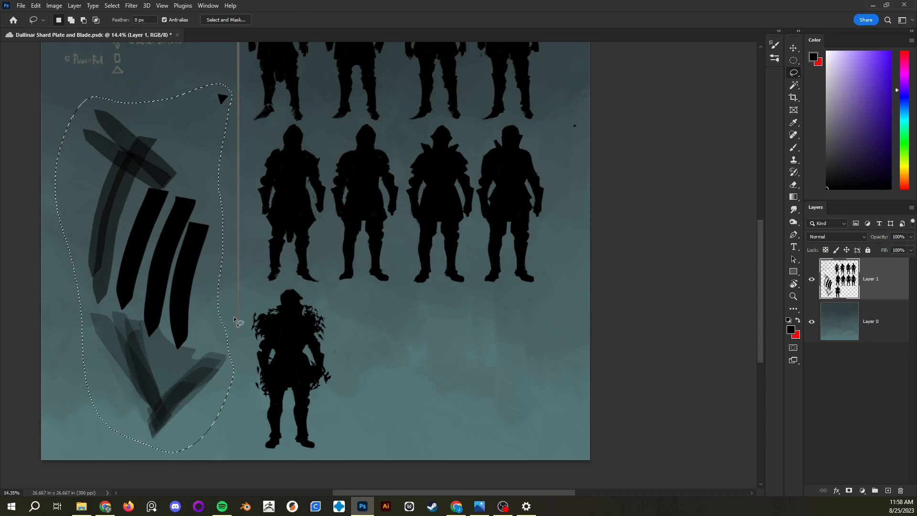
key(Delete)
key(ctrl+d)
drag(400, 289, 394, 287)
drag(427, 261, 397, 298)
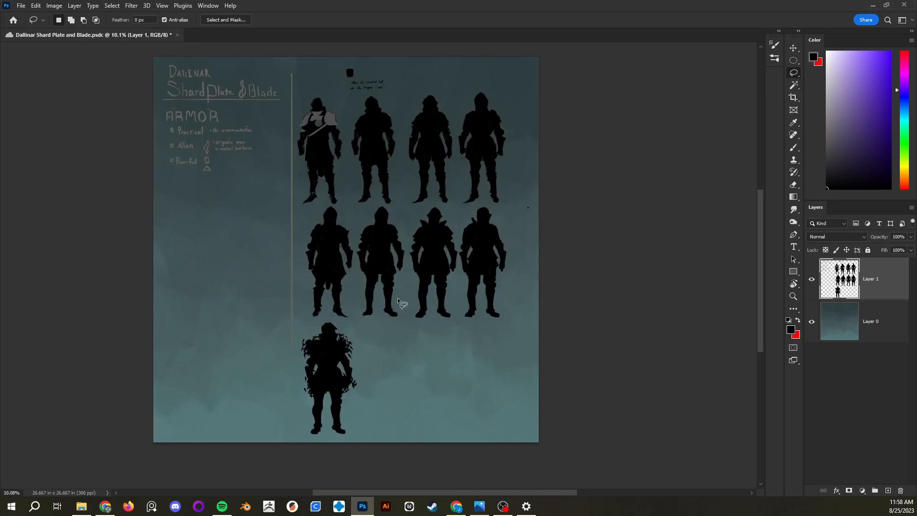
- Switch to the Weich Öl Pastell 4 brush at 100% flow, undoing the trial strokes made with it
key(b)
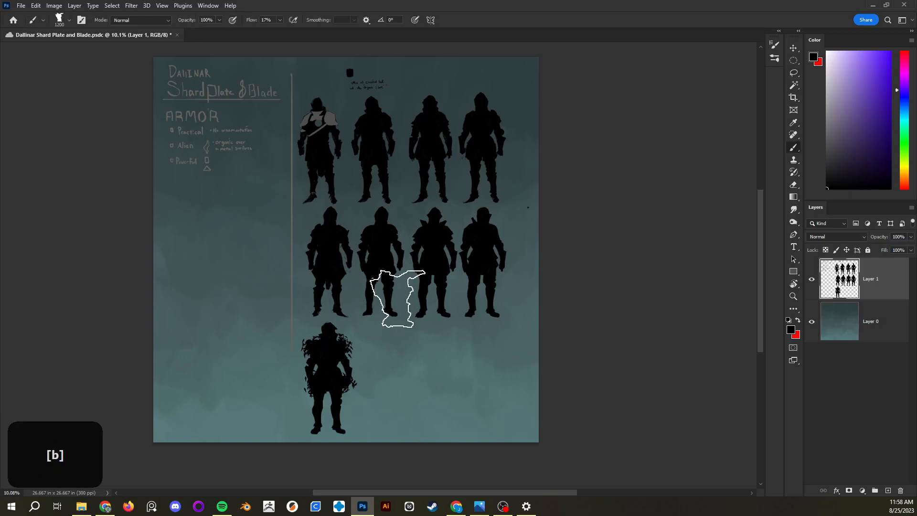
right_click(256, 262)
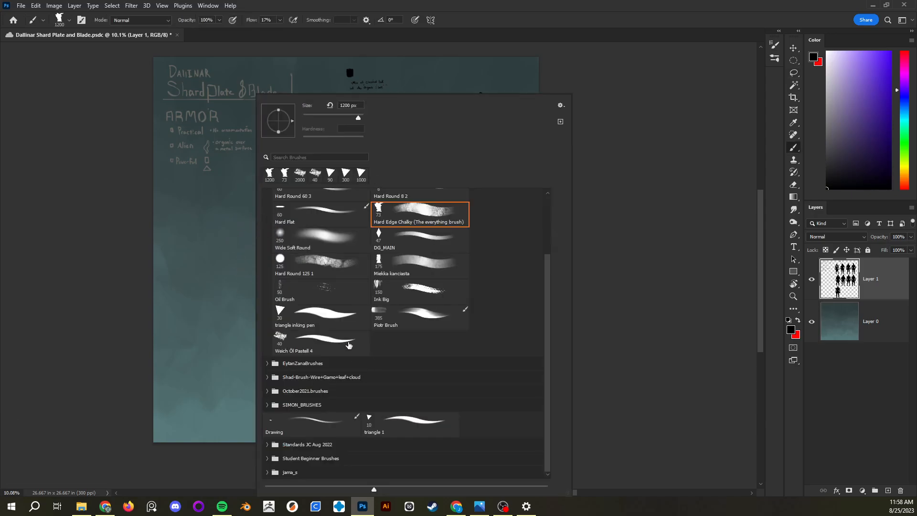
click(323, 427)
mouse_move(213, 224)
mouse_down()
mouse_move(217, 272)
mouse_move(239, 311)
mouse_up()
key(ctrl+z)
right_click(262, 263)
click(228, 275)
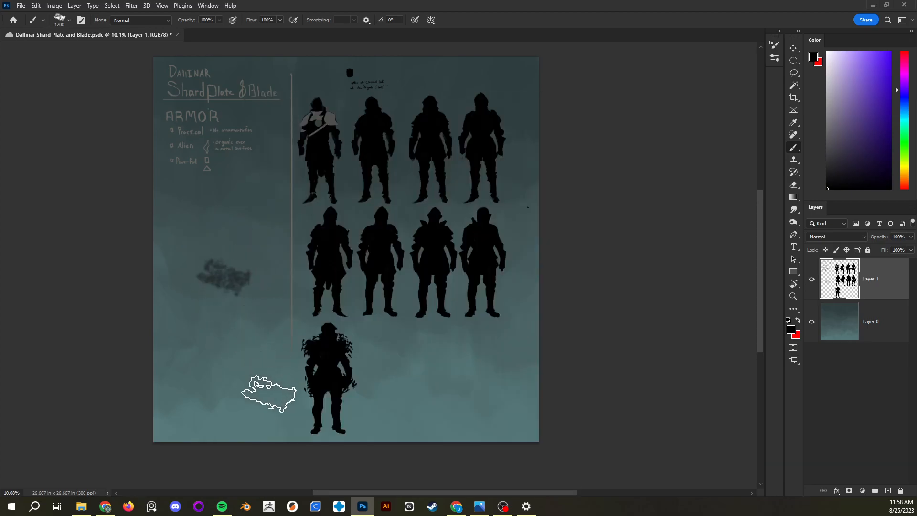
key(ctrl+z)
- Reduce the brush size to 50 px, undoing the trial stroke
key([)
key([)
key([)
key([)
key([)
key([)
key([)
key([)
key([)
key([)
key([)
key([)
key([)
key([)
key([)
key([)
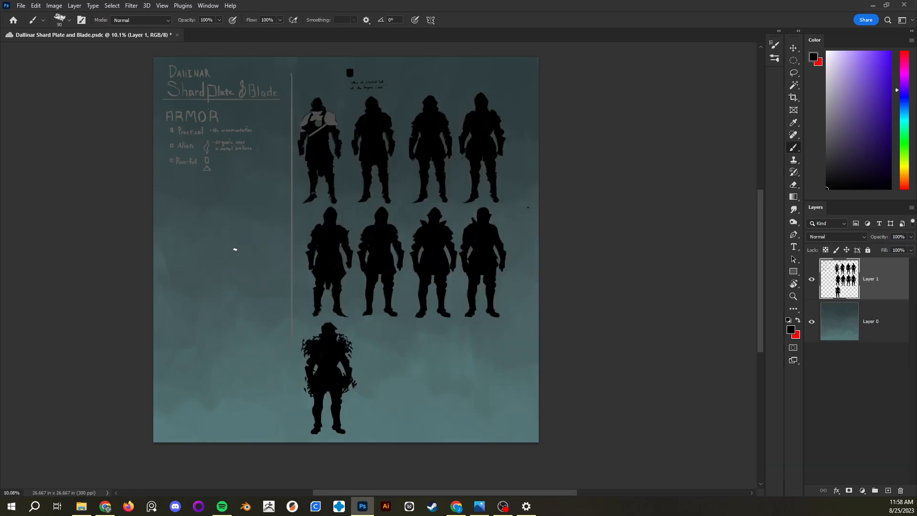
mouse_move(262, 234)
mouse_down()
mouse_move(292, 228)
mouse_move(311, 238)
mouse_move(324, 229)
mouse_move(322, 273)
mouse_up()
key(ctrl+z)
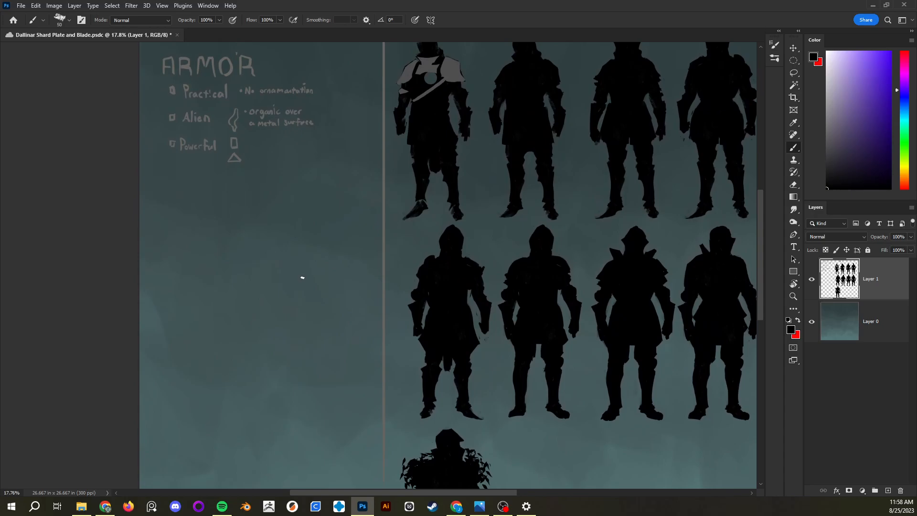
- Sketch a helmet with a 40 px brush below the armor notes, with a round dome, side horns, visor and pointed chin
mouse_move(242, 329)
mouse_down()
mouse_move(258, 208)
mouse_move(254, 324)
mouse_up()
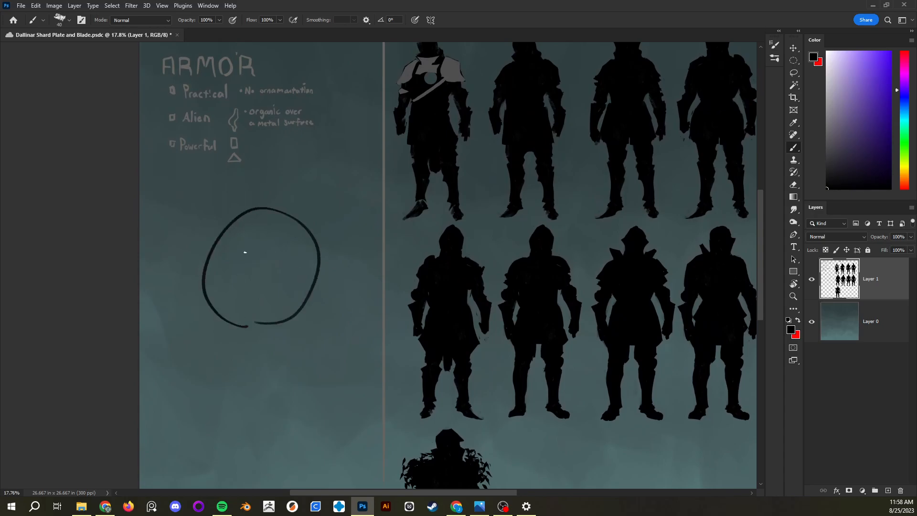
mouse_move(213, 261)
mouse_down()
mouse_move(268, 343)
mouse_move(304, 301)
mouse_up()
mouse_move(207, 252)
mouse_down()
mouse_move(250, 282)
mouse_move(307, 269)
mouse_up()
mouse_move(234, 297)
mouse_down()
mouse_move(200, 222)
mouse_move(202, 260)
mouse_up()
mouse_move(316, 239)
mouse_down()
mouse_move(337, 210)
mouse_move(315, 291)
mouse_up()
mouse_move(210, 253)
mouse_down()
mouse_move(248, 316)
mouse_move(260, 320)
mouse_up()
drag(273, 282, 273, 321)
drag(255, 262, 308, 262)
drag(225, 266, 302, 264)
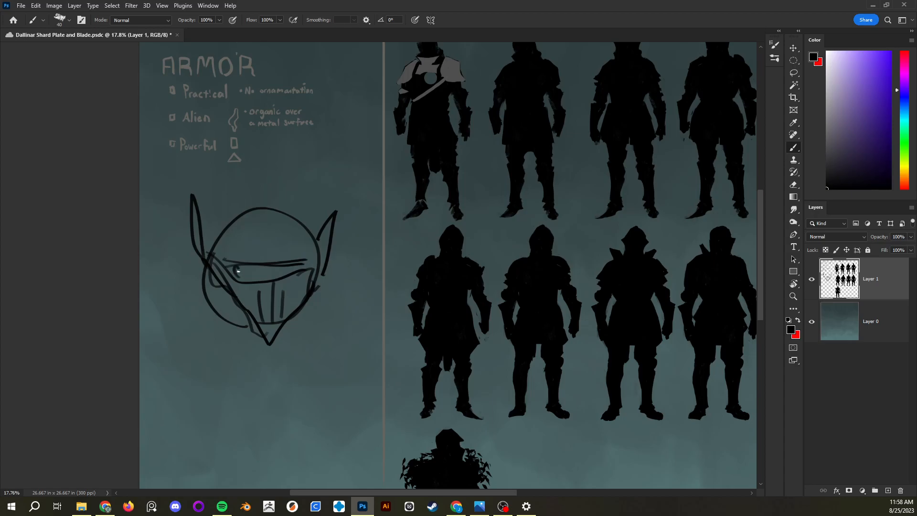
- Refine the helmet sketch with the jaw line, a larger second horn and neck guard lines
drag(280, 329, 326, 271)
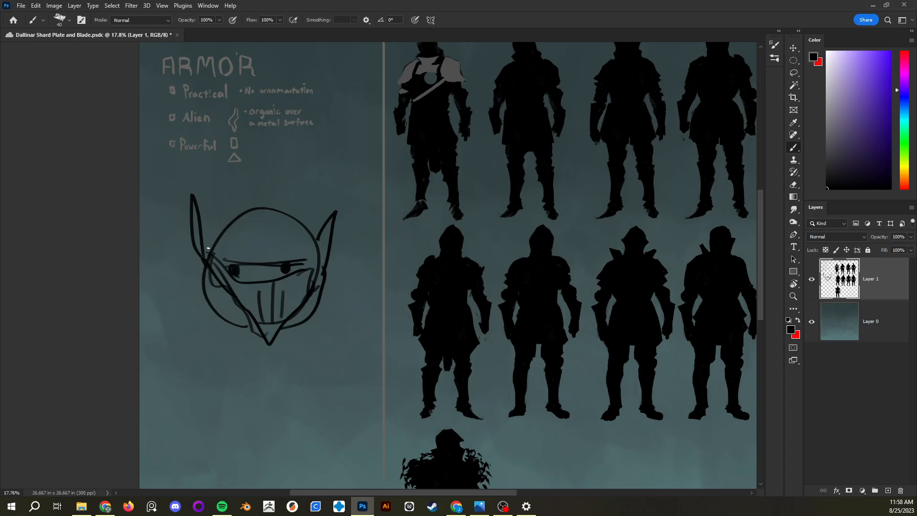
drag(339, 194, 333, 258)
drag(204, 323, 237, 350)
drag(251, 335, 243, 356)
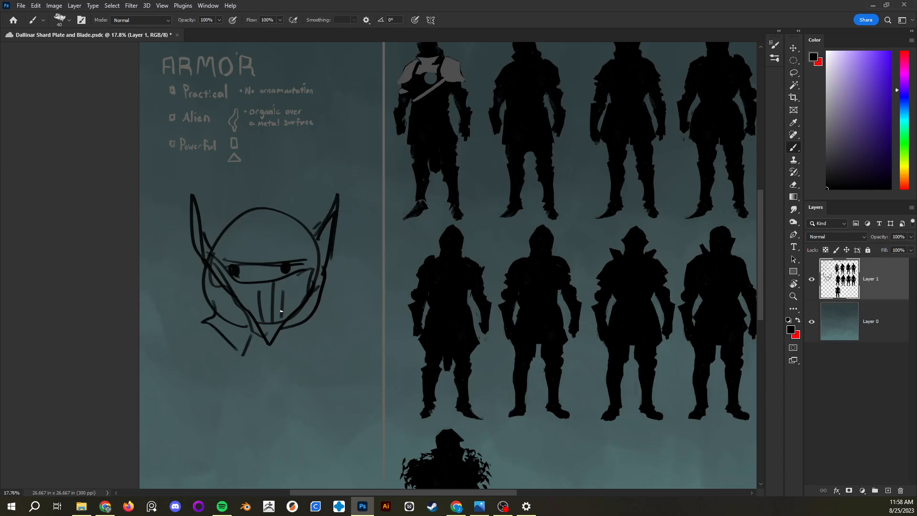
drag(302, 349, 325, 321)
drag(332, 316, 324, 303)
- Set the brush opacity to 30%, erase the entire helmet sketch and return to the brush
key(ctrl)
key(3)
key(e)
mouse_move(311, 311)
mouse_down()
mouse_move(328, 266)
mouse_move(326, 221)
mouse_move(268, 314)
mouse_move(225, 296)
mouse_move(205, 215)
mouse_up()
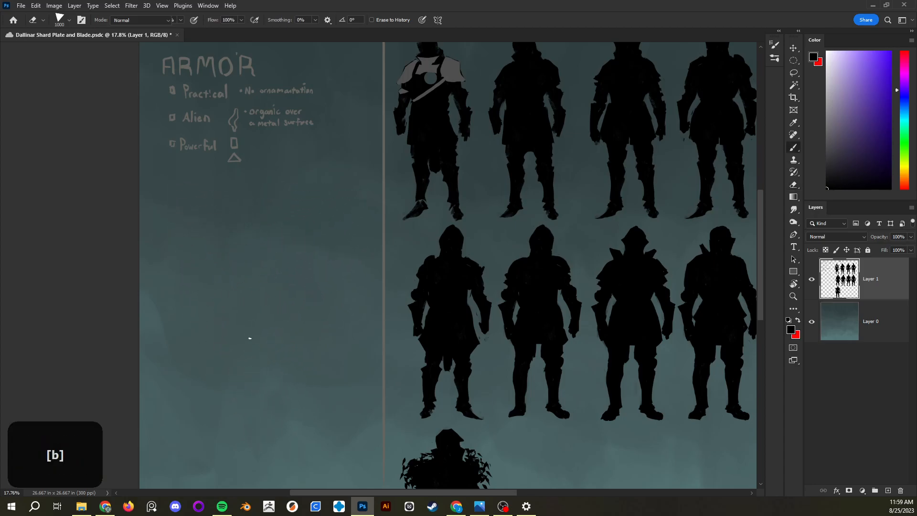
key(b)
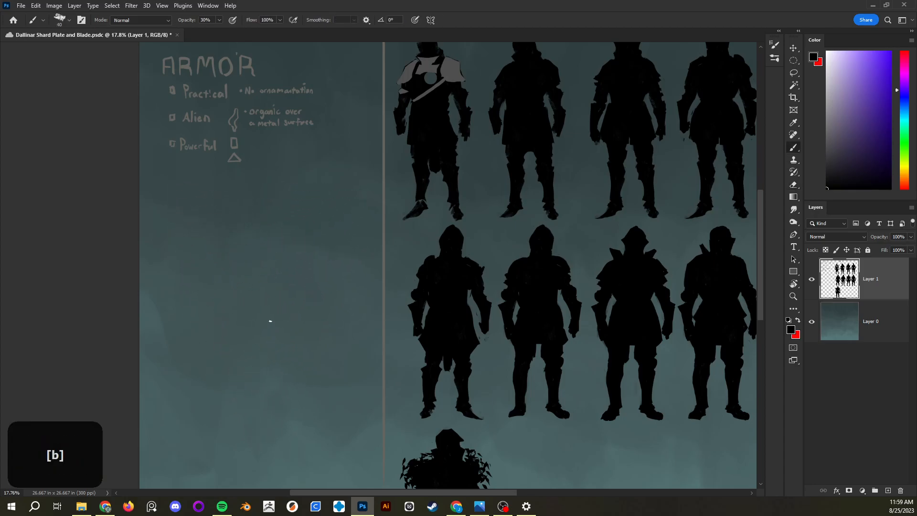
- Enable vertical paint symmetry and place its axis in the empty area below the armor notes, at about X 1506 px
click(432, 21)
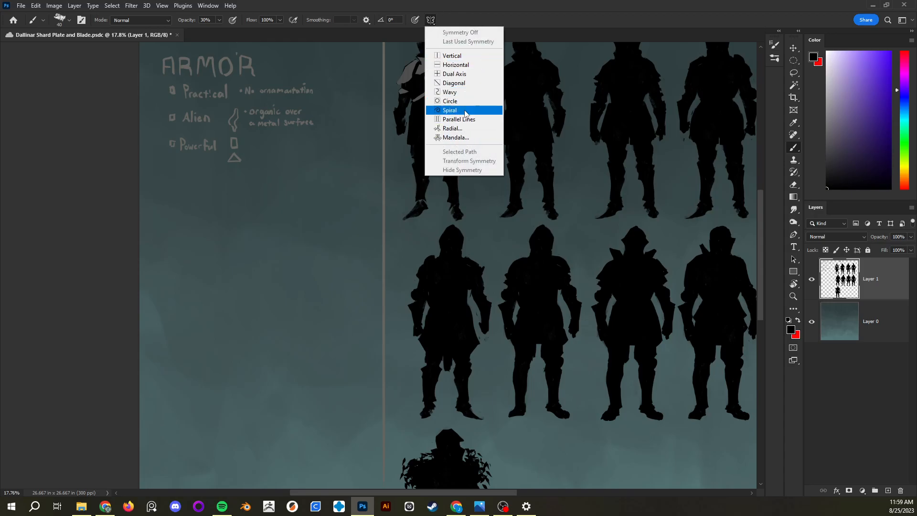
click(461, 57)
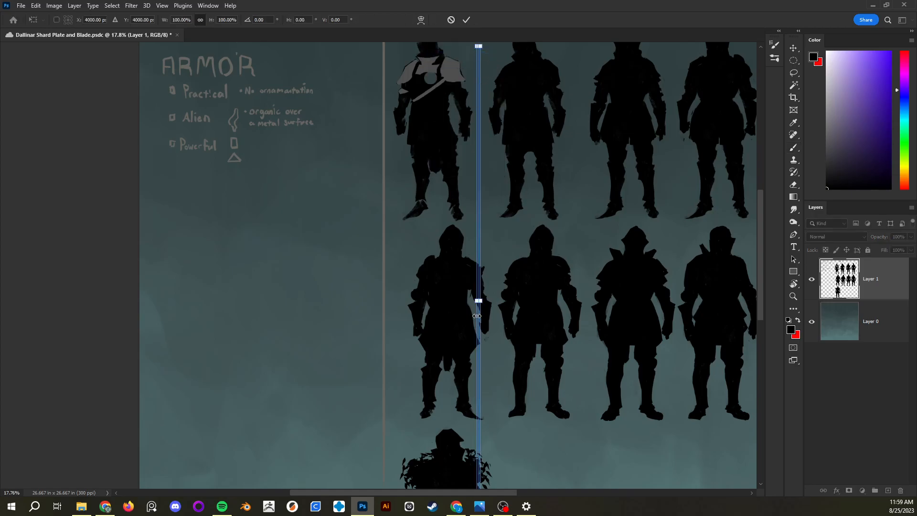
drag(474, 322, 268, 379)
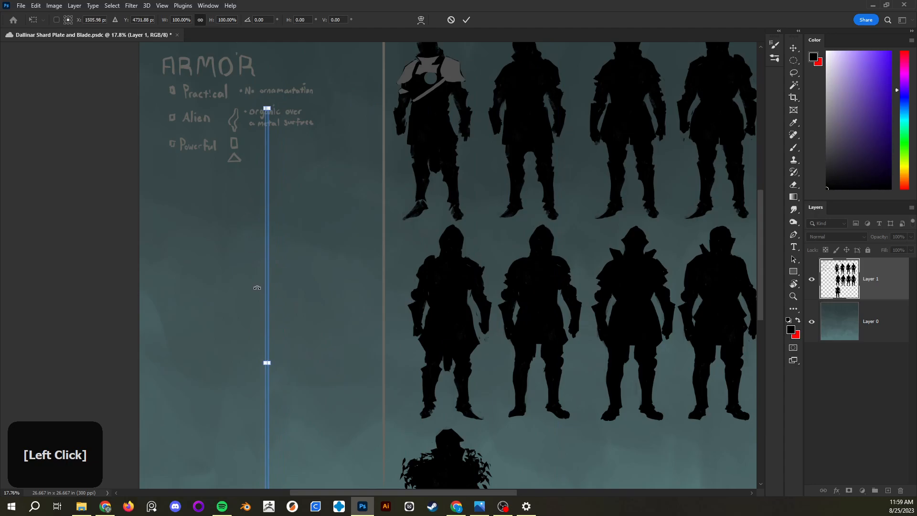
key(Return)
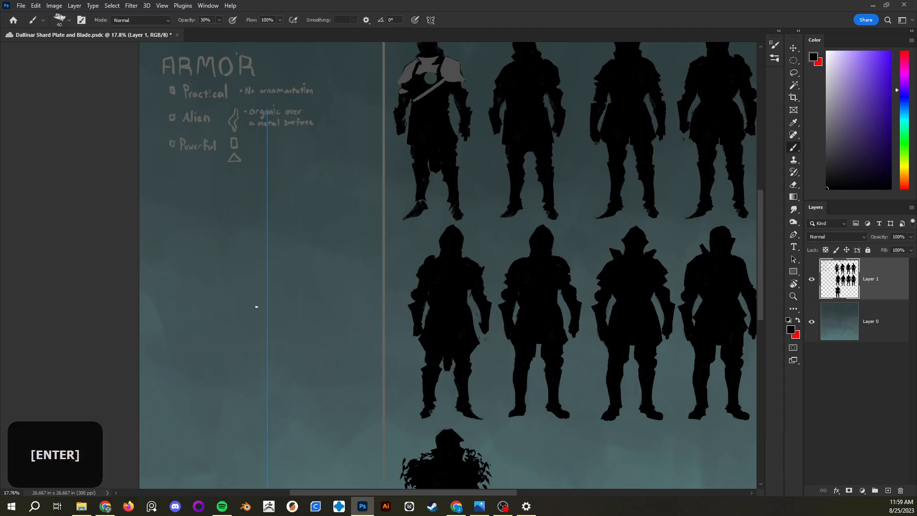
- Sketch a mirrored helmet with a 30 px brush, adding a tusked jaw, pointed dome, brow line and vertical visor slits
drag(257, 339, 246, 326)
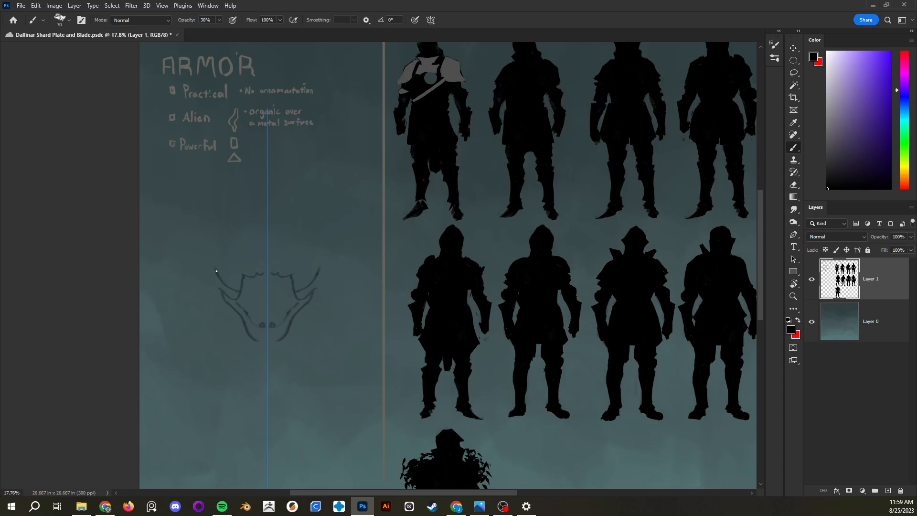
drag(210, 219, 210, 193)
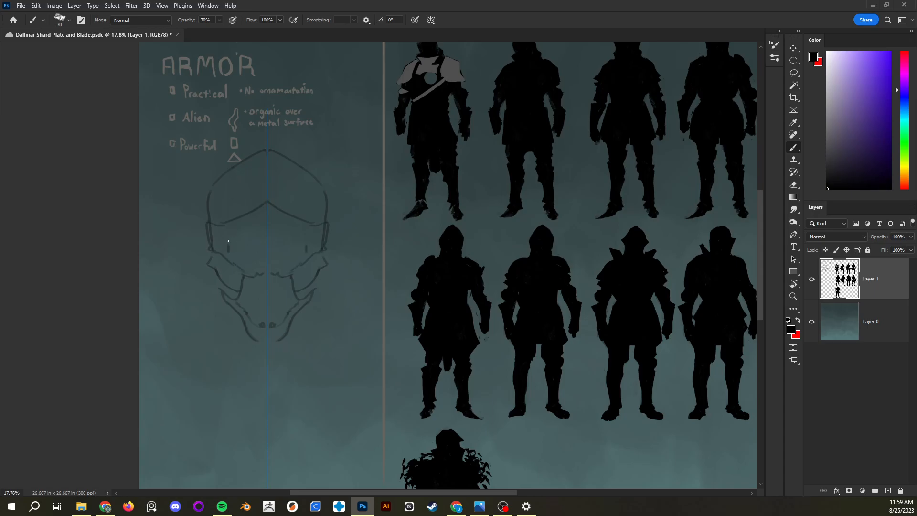
drag(238, 256, 249, 224)
drag(259, 268, 255, 222)
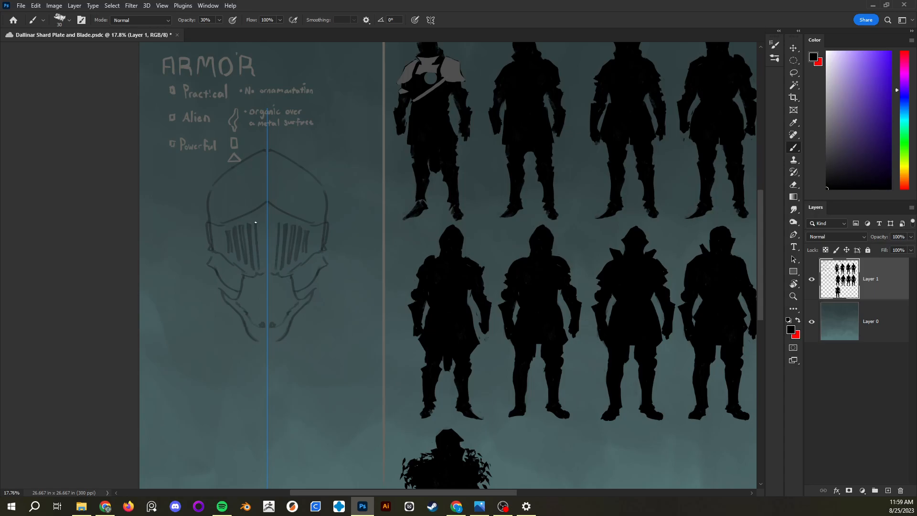
drag(263, 267, 263, 218)
- Turn off paint symmetry for the brush
drag(368, 332, 348, 303)
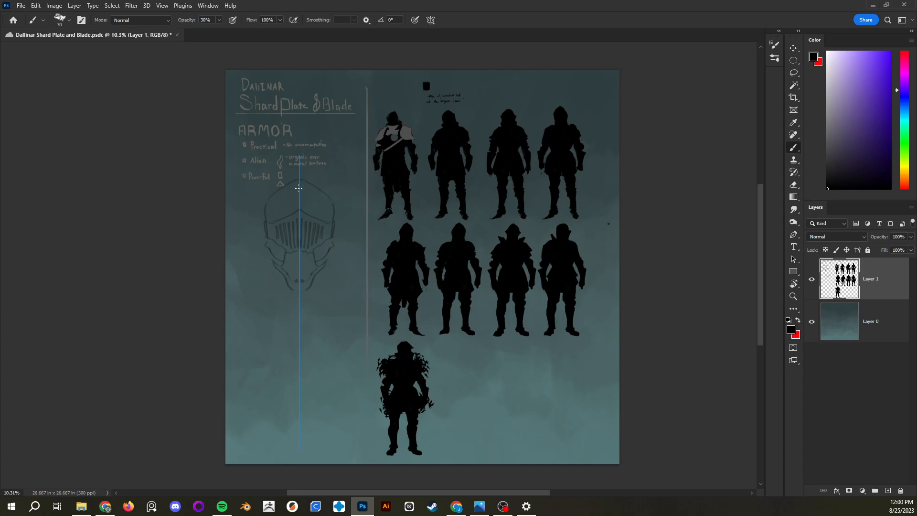
key(v)
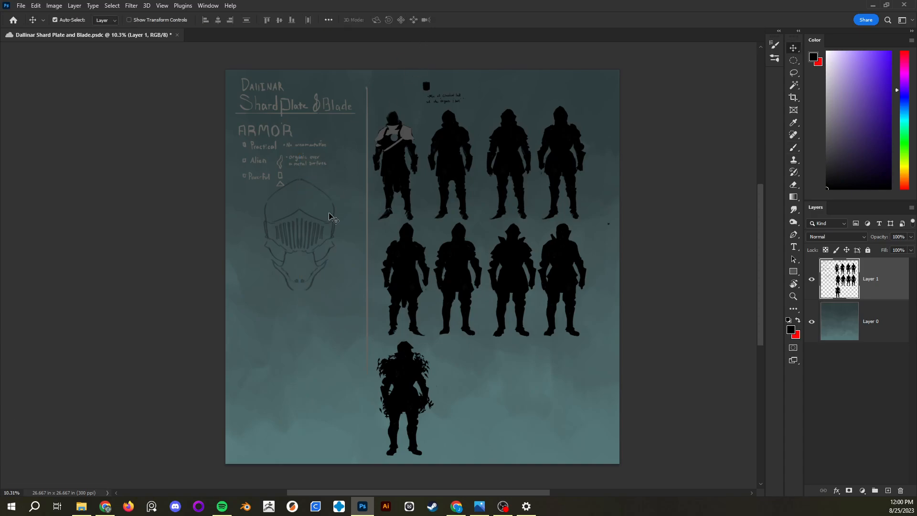
key(b)
click(431, 20)
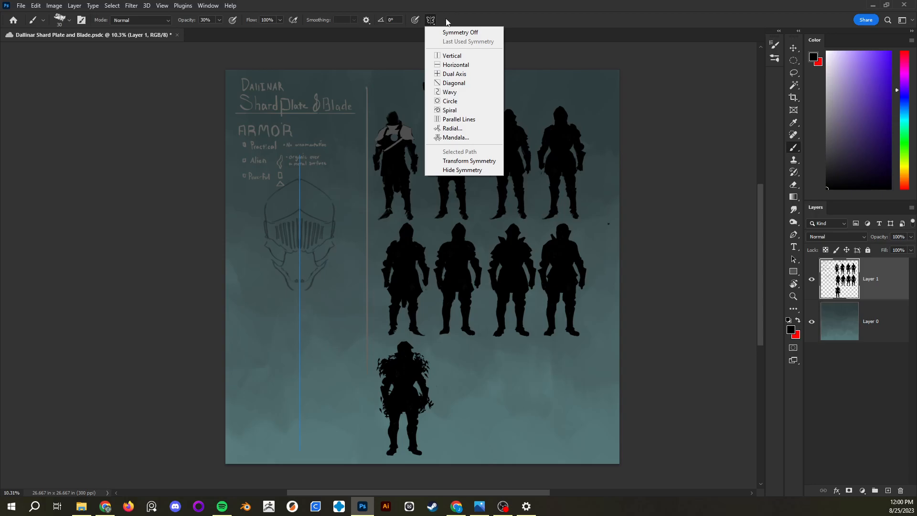
click(486, 32)
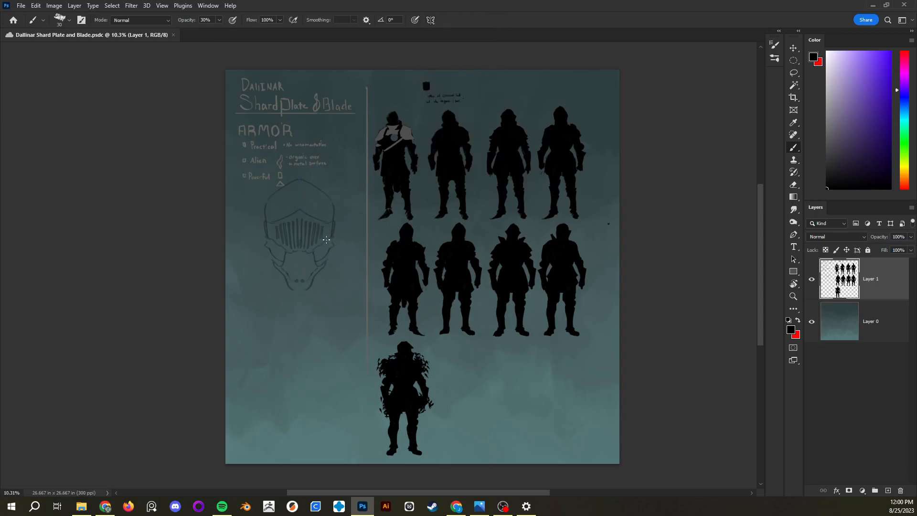
- Lasso the helmet sketch and move it down, clear of the armor notes
key(l)
mouse_move(343, 237)
mouse_down()
mouse_move(307, 175)
mouse_move(256, 208)
mouse_move(294, 326)
mouse_up()
drag(313, 239, 314, 285)
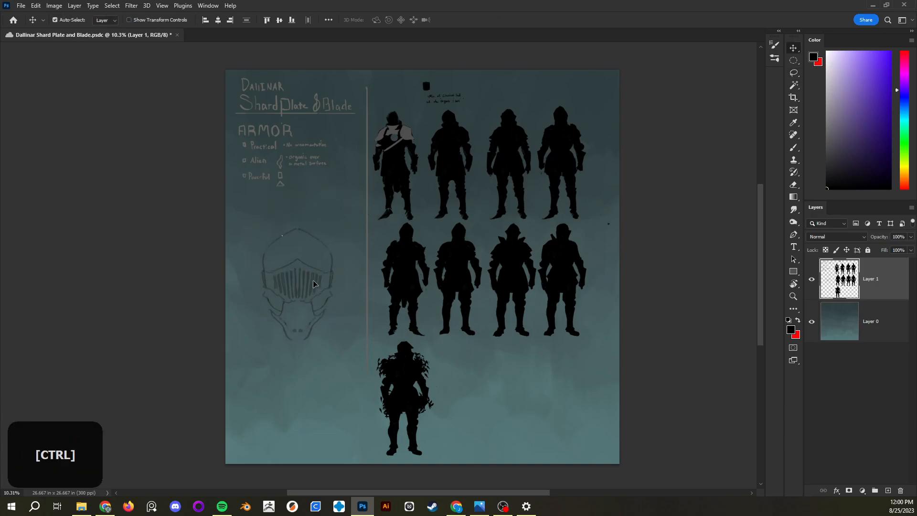
drag(408, 290, 363, 258)
drag(430, 272, 348, 254)
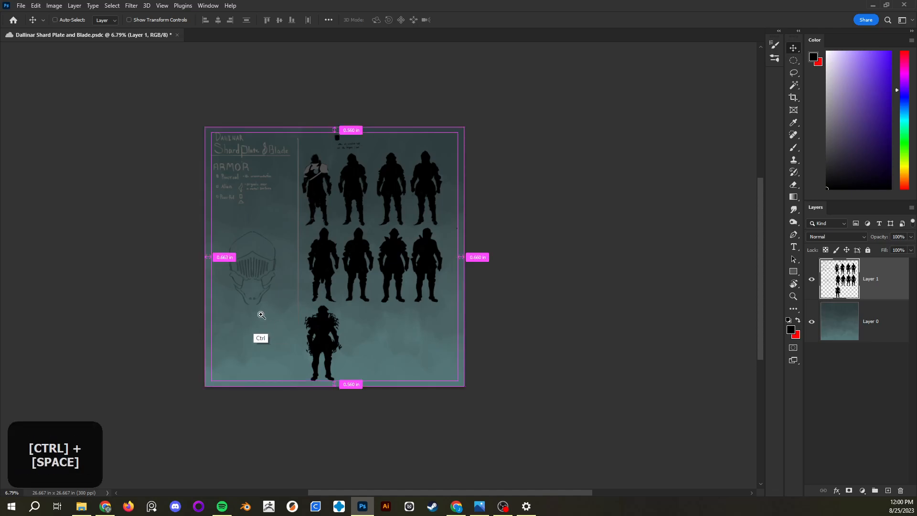
- Switch the brush to the triangle inking pen preset for painting below the helmet sketch
drag(260, 311, 338, 285)
key(b)
right_click(310, 318)
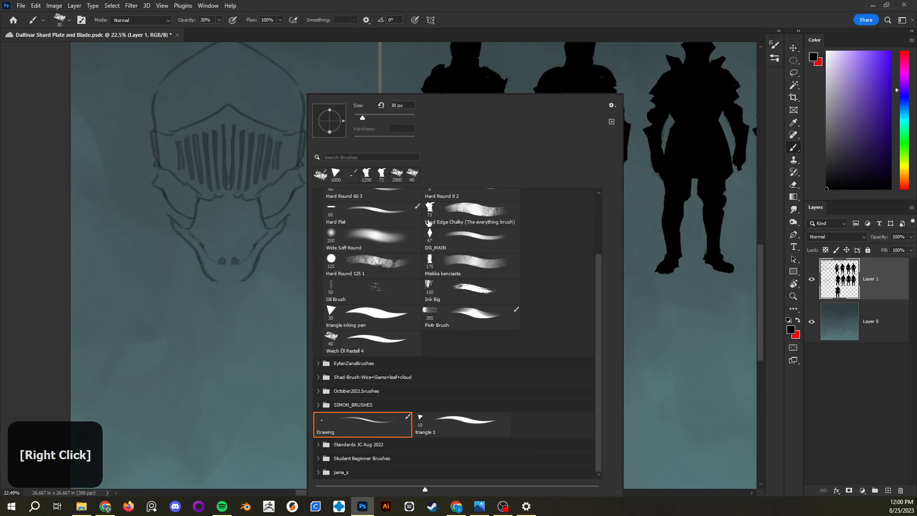
click(377, 319)
- Try overlapping lime green and pale green strokes at 600 px and 30% opacity below the helmet, and undo both
click(893, 91)
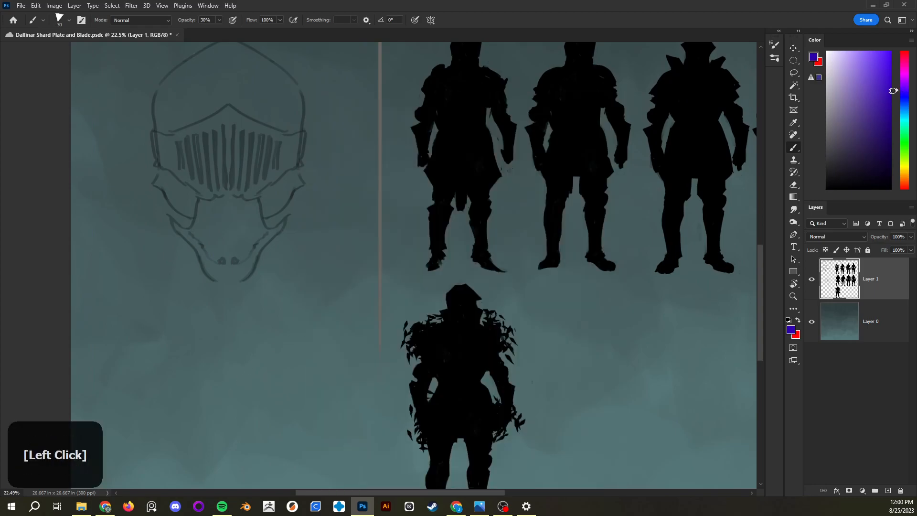
click(902, 159)
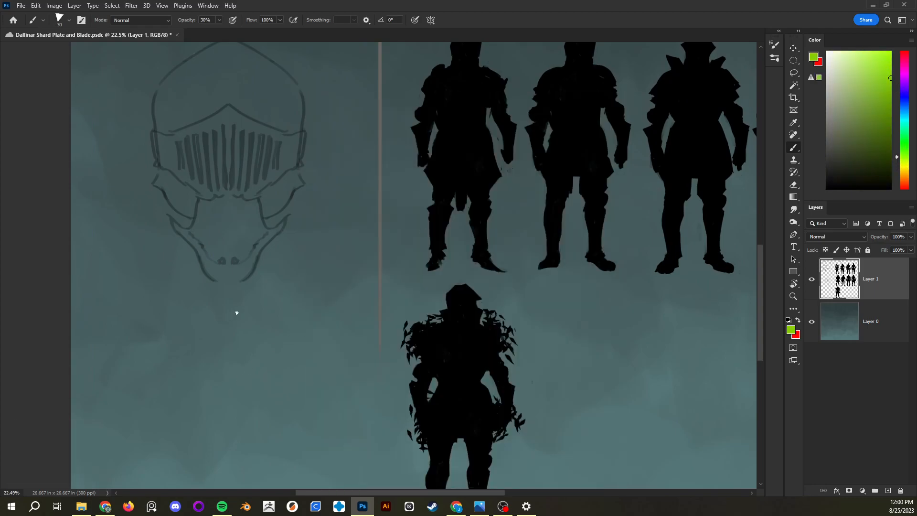
mouse_move(244, 359)
mouse_down()
mouse_move(242, 410)
mouse_move(287, 294)
mouse_up()
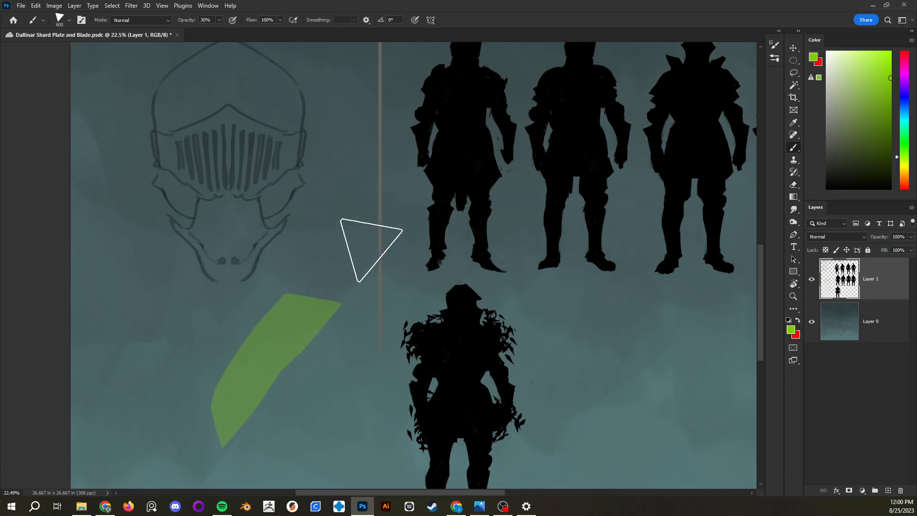
click(850, 65)
click(904, 130)
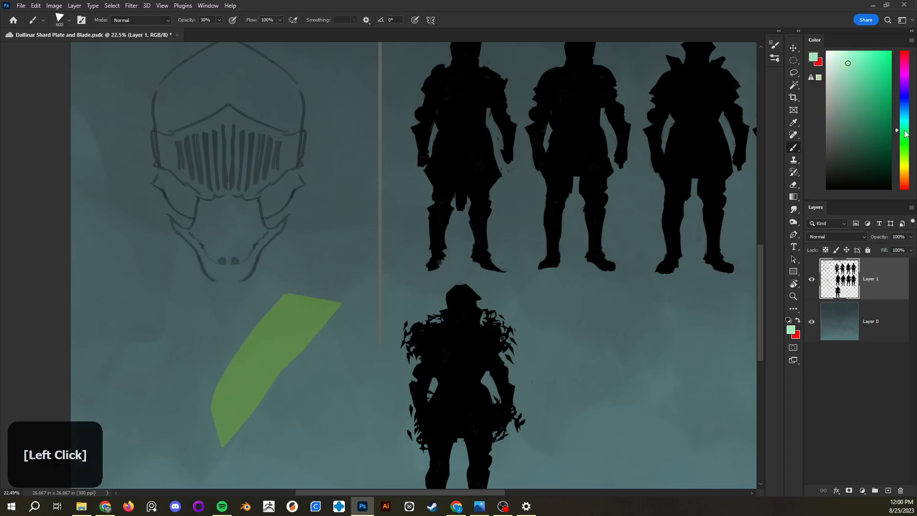
drag(187, 413, 285, 287)
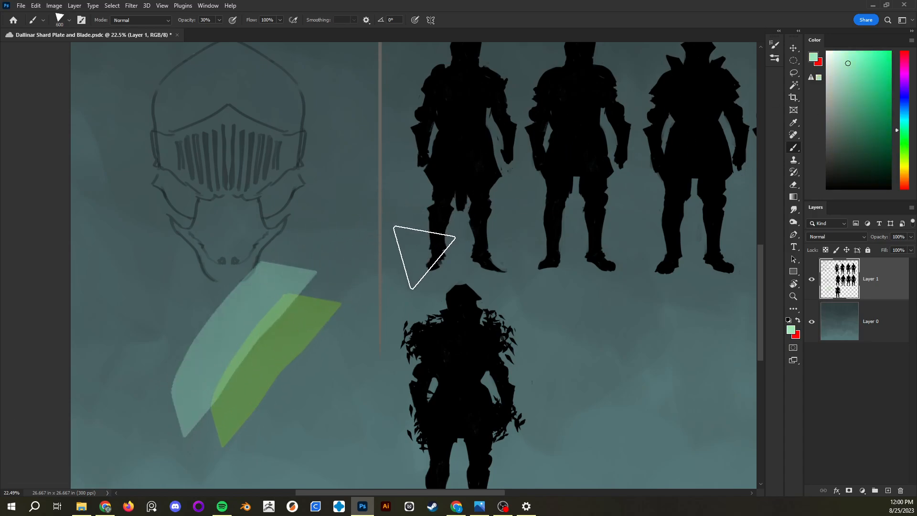
key(ctrl+z)
key(ctrl+z)
- Set the brush opacity to 100% and paint a bright green stroke overlapped by a pale mint stroke below the helmet
click(890, 51)
key(0)
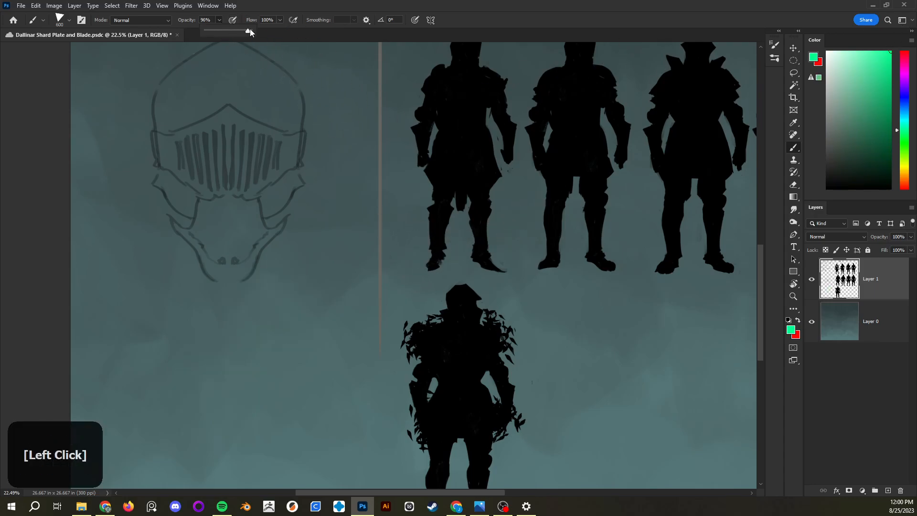
drag(222, 420, 325, 313)
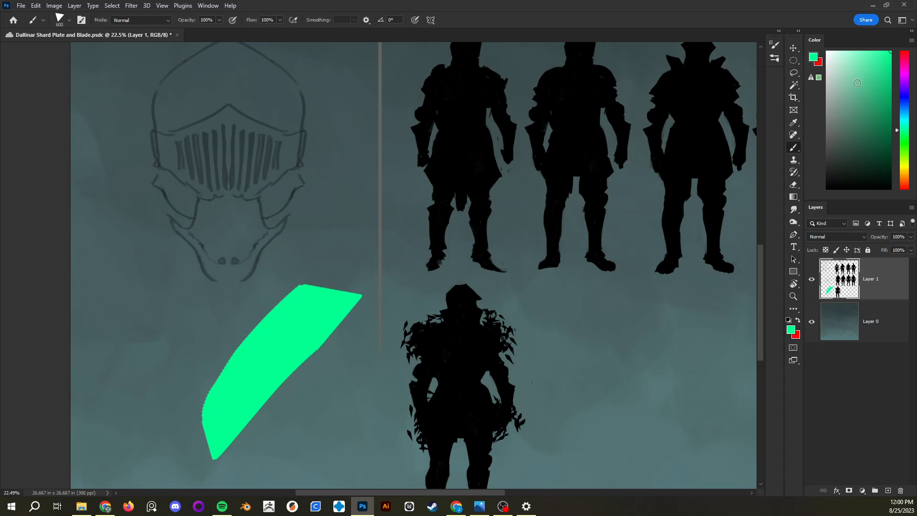
click(855, 51)
drag(202, 402, 286, 296)
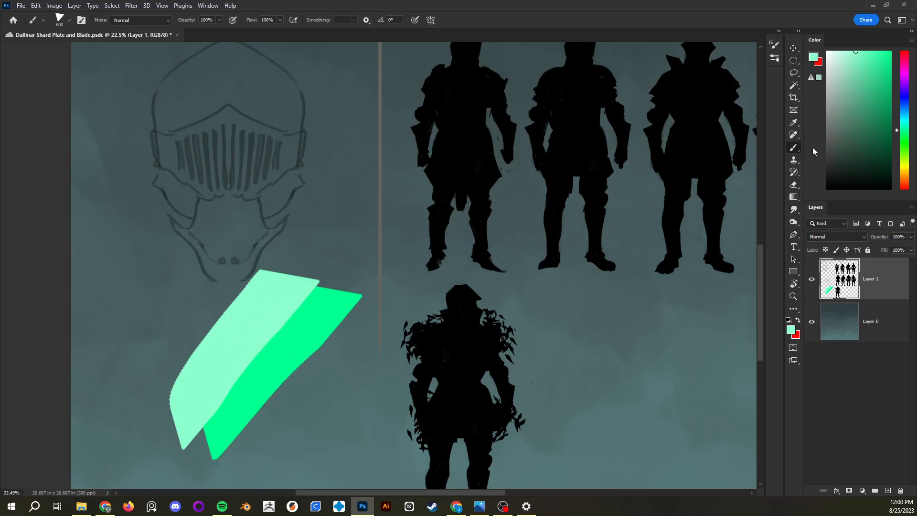
- Try blending the border between the two green strokes with the Wide Soft Round brush at 250 px, sampling both colors
right_click(322, 287)
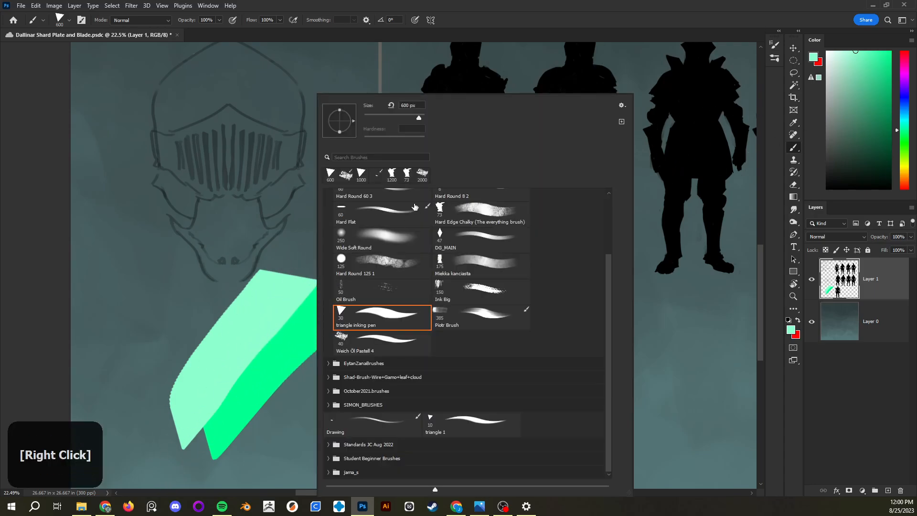
click(406, 239)
key(Return)
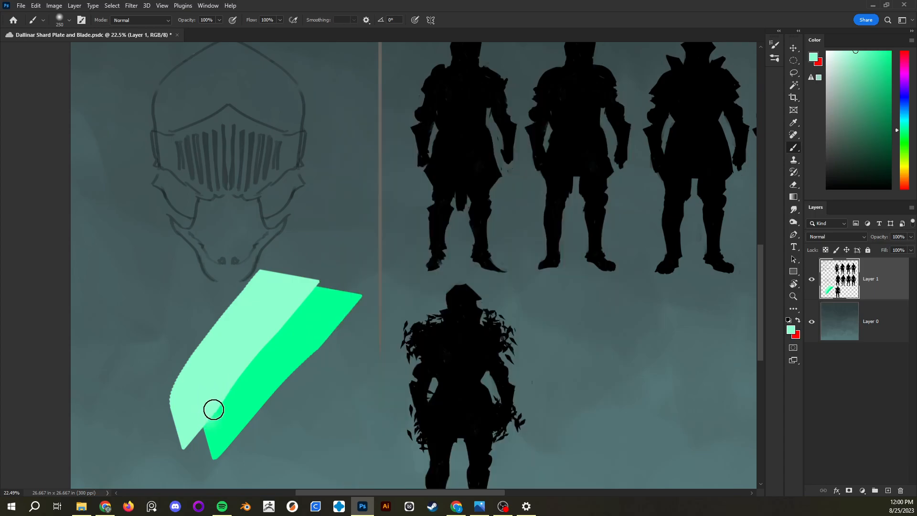
mouse_move(240, 368)
mouse_down()
mouse_move(224, 394)
mouse_move(307, 292)
mouse_up()
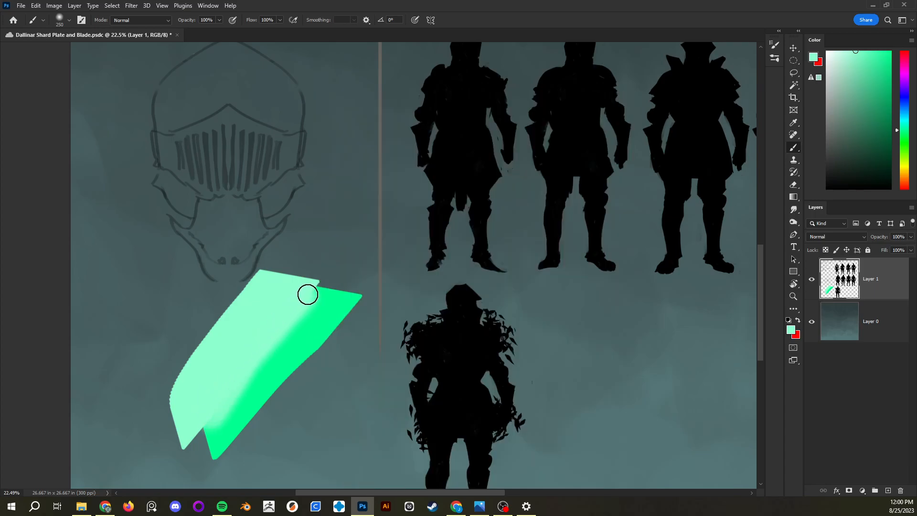
alt+click(213, 431)
drag(214, 432, 313, 299)
drag(215, 414, 305, 293)
alt+click(221, 353)
mouse_move(205, 410)
mouse_down()
mouse_move(298, 290)
mouse_move(334, 260)
mouse_up()
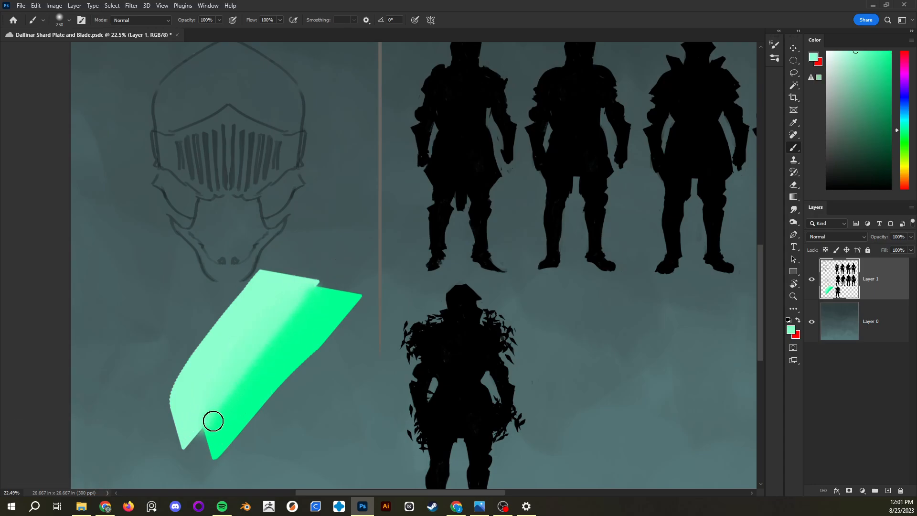
- Enlarge the soft brush to 500 px and try a broader blend of mint and bright green across the border
key(])
key(])
key(])
key(])
key(])
key(])
drag(219, 403, 293, 311)
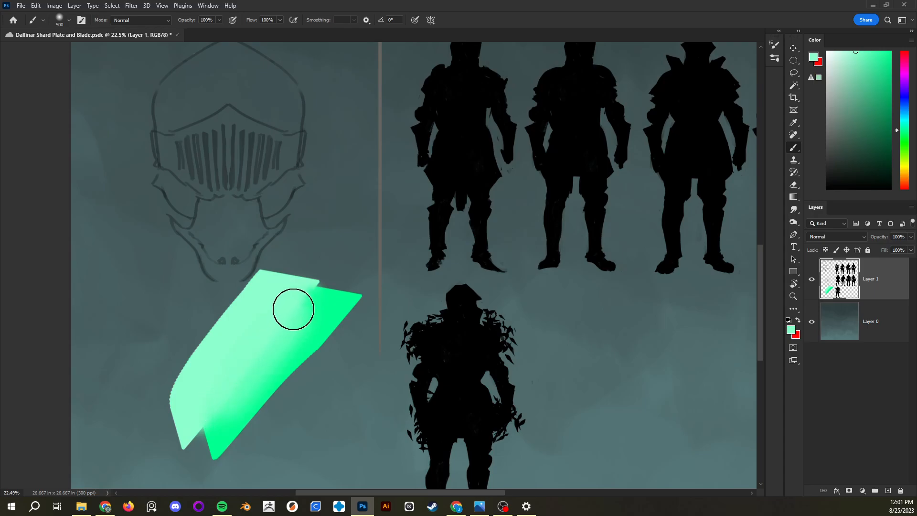
mouse_move(301, 299)
mouse_down()
mouse_move(221, 397)
mouse_move(244, 420)
mouse_up()
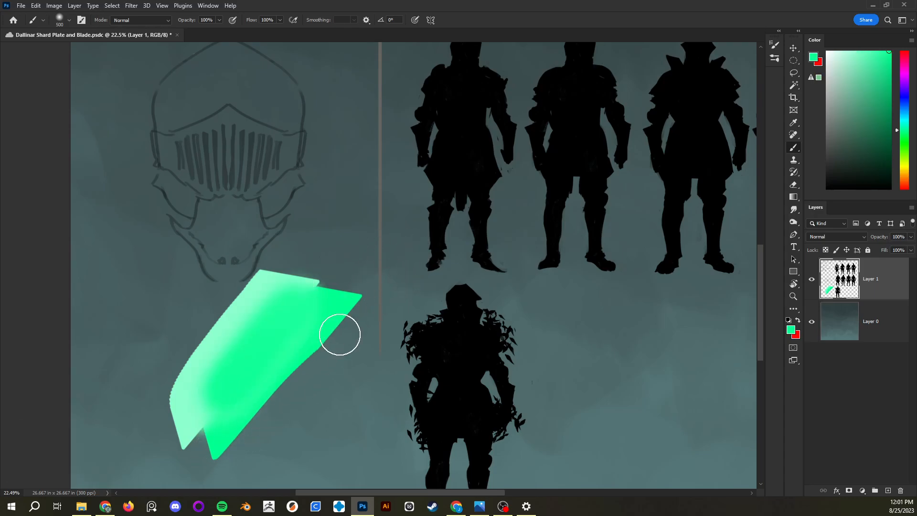
- Undo all the soft-brush blending on the two green strokes
key(ctrl+z)
key(ctrl+z)
key(ctrl+z)
key(ctrl+z)
key(ctrl+z)
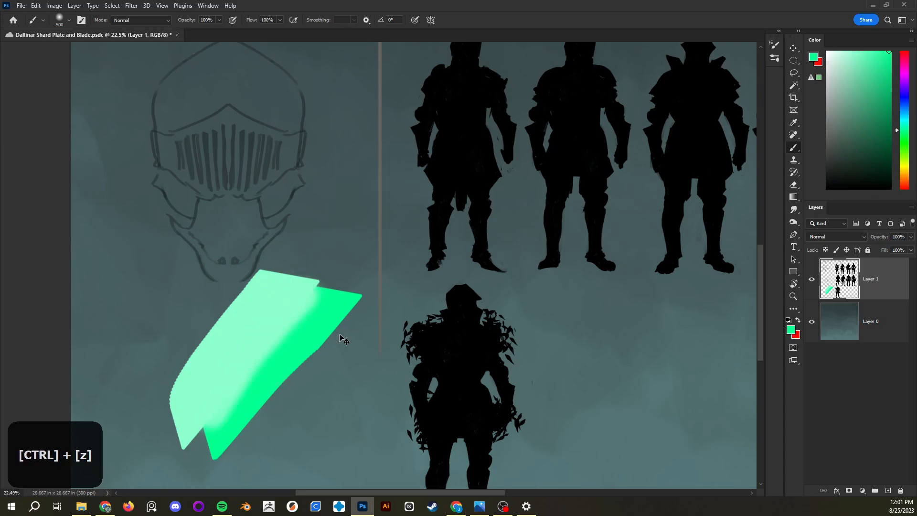
key(ctrl+z)
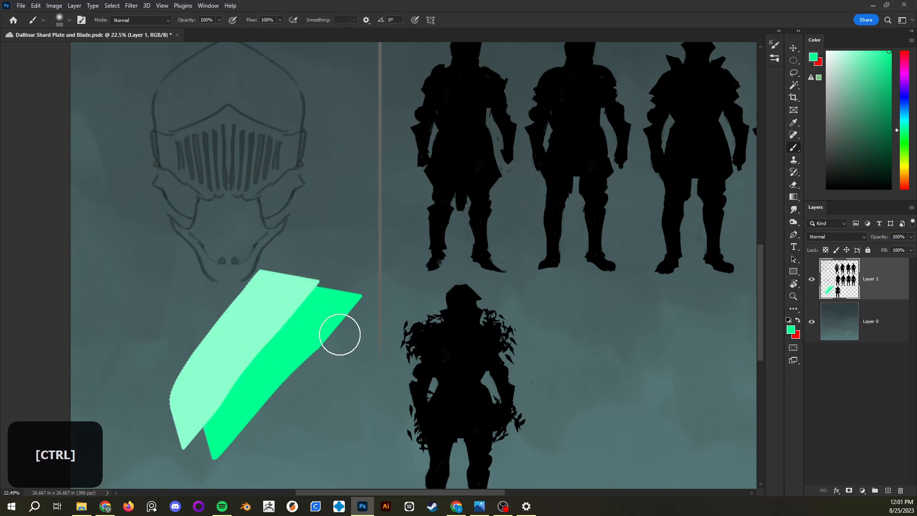
- Smudge the border between the mint and bright green strokes with the Smudge tool at 125 px and 63% strength
click(794, 210)
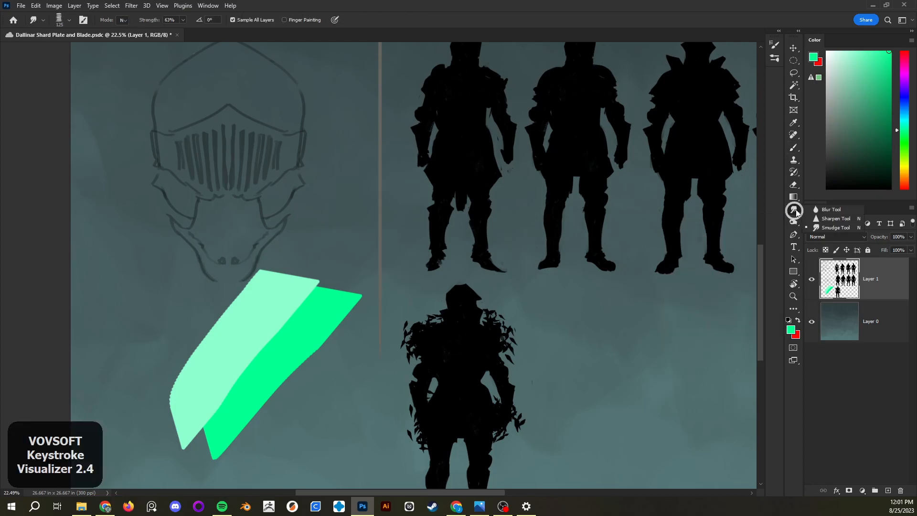
click(840, 228)
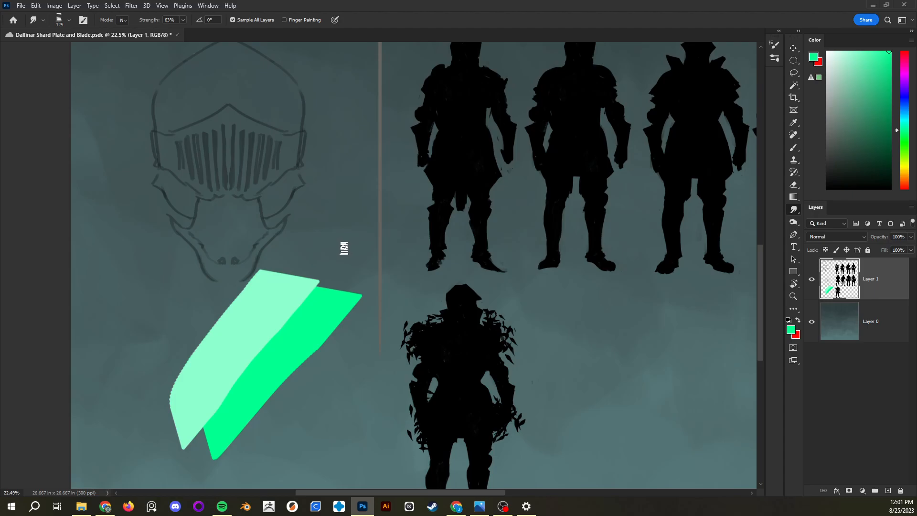
drag(304, 305, 210, 419)
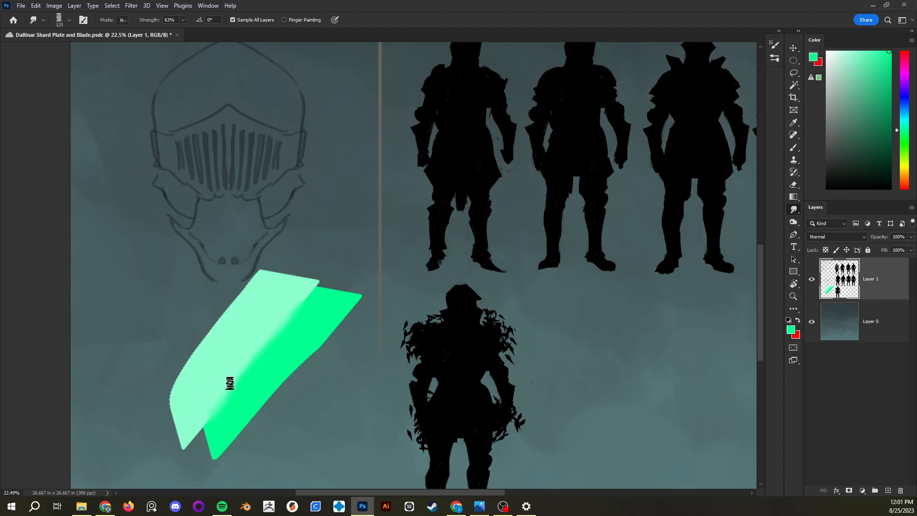
- Enlarge the Smudge brush to 250 px and soften the border between the two greens into a wider gradient
key(bracketright)
key(bracketright)
key(bracketright)
key(bracketright)
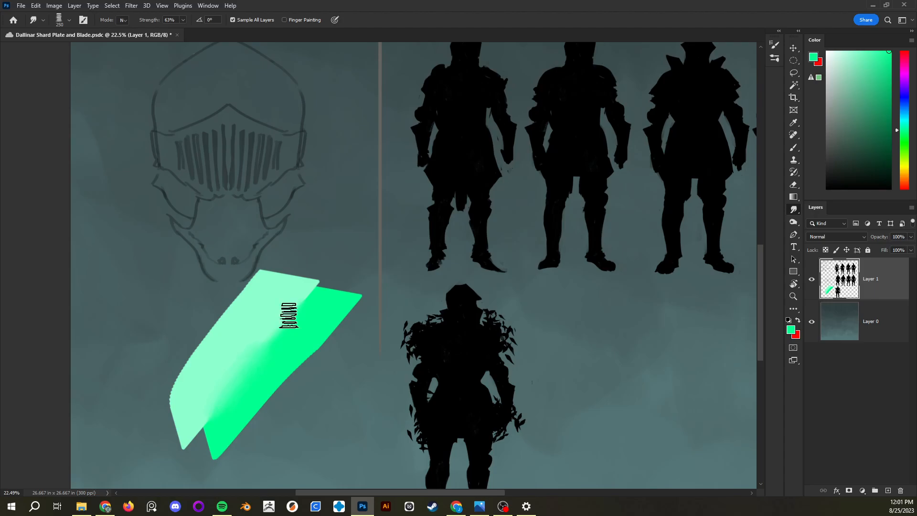
drag(289, 315, 299, 303)
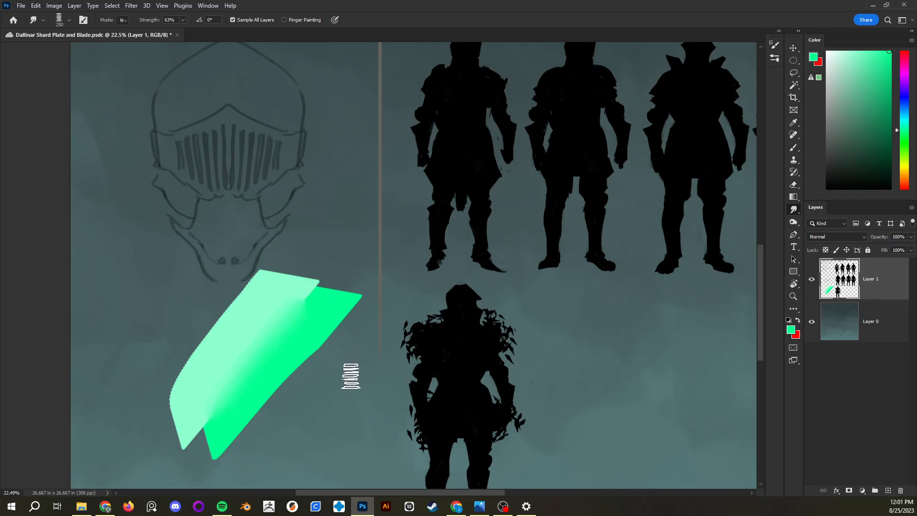
- Try smudging the upper ends of the green strokes and the helmet's jaw line, and undo these smudges
drag(342, 325, 341, 287)
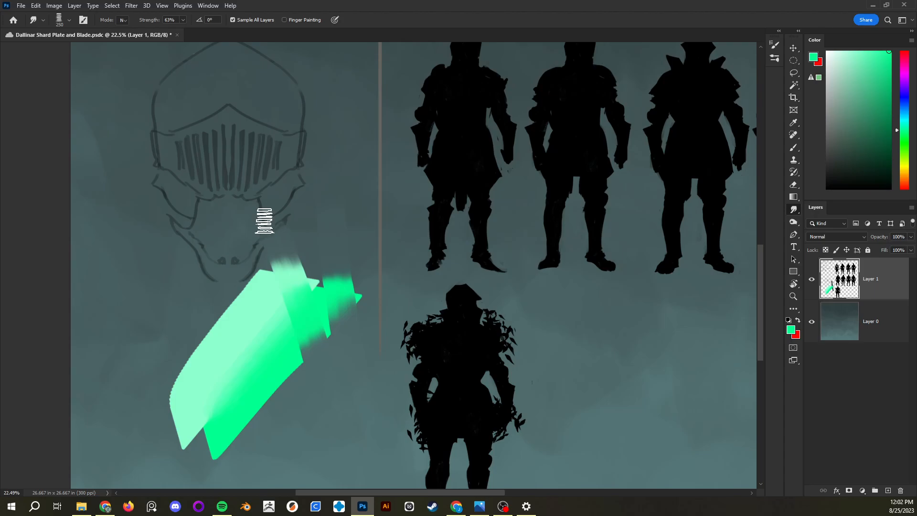
key(ctrl)
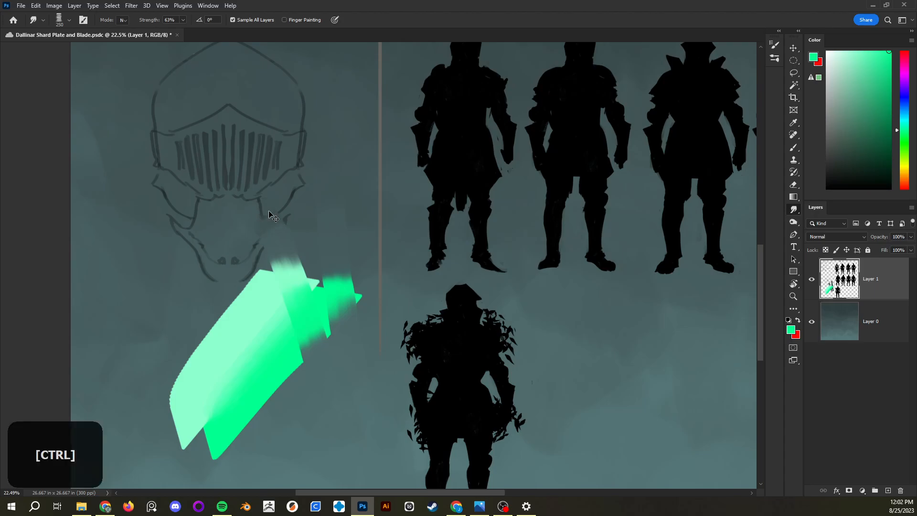
key(ctrl+z)
key(ctrl+z)
key(ctrl+z)
key(ctrl+z)
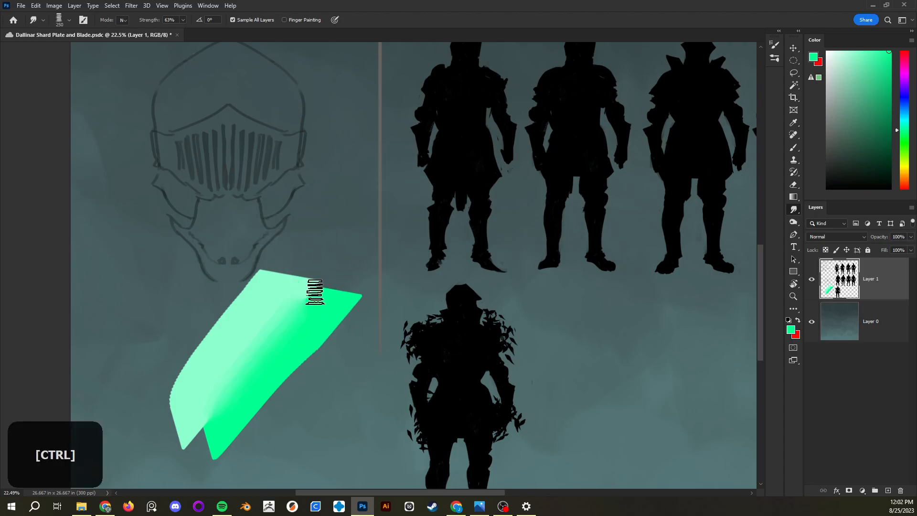
- Try smudging the upper ends of the green strokes at 150 px with Sample All Layers on, and undo the smudges
key(bracketleft)
key(bracketleft)
key(bracketleft)
key(bracketleft)
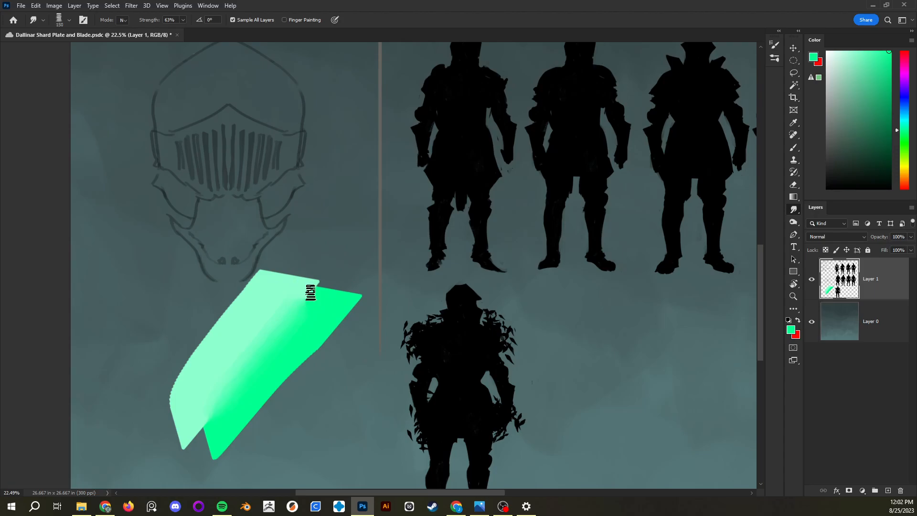
key(bracketright)
mouse_move(299, 304)
mouse_down()
mouse_move(326, 292)
mouse_move(321, 278)
mouse_move(341, 297)
mouse_move(339, 277)
mouse_move(310, 272)
mouse_move(342, 283)
mouse_up()
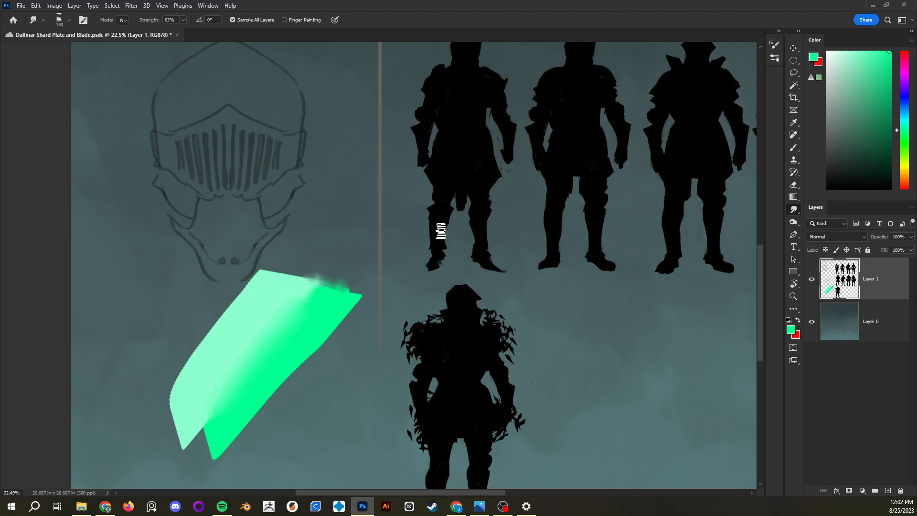
key(ctrl+z)
key(ctrl+z)
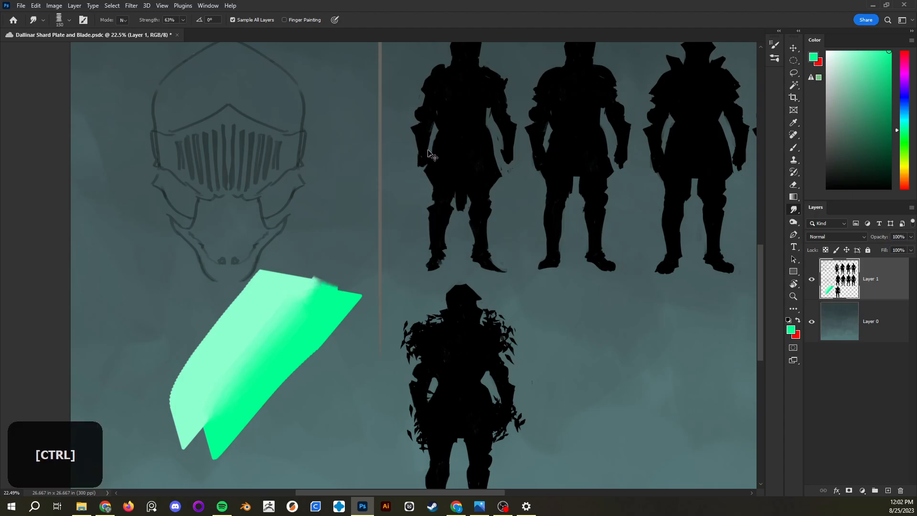
key(ctrl+z)
key(ctrl+z)
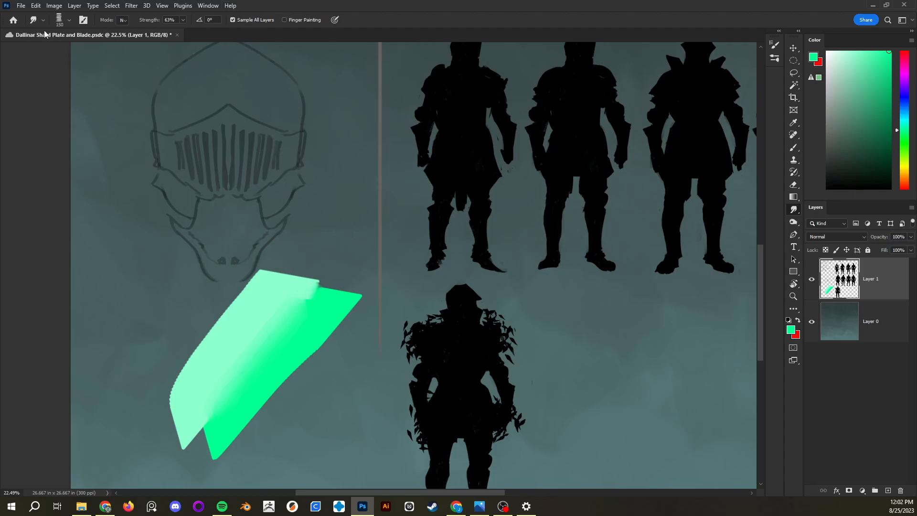
- Turn off Sample All Layers for the Smudge tool and smudge the upper ends of the two green strokes
click(250, 20)
mouse_move(304, 302)
mouse_down()
mouse_move(324, 260)
mouse_move(330, 268)
mouse_move(301, 313)
mouse_move(308, 266)
mouse_up()
drag(319, 310, 338, 274)
- Enlarge the Smudge brush to 400 px and smear the upper end of the bright green stroke out over the background
key(bracketright)
key(bracketright)
key(bracketright)
key(bracketright)
key(bracketright)
mouse_move(309, 245)
mouse_down()
mouse_move(343, 345)
mouse_move(344, 397)
mouse_up()
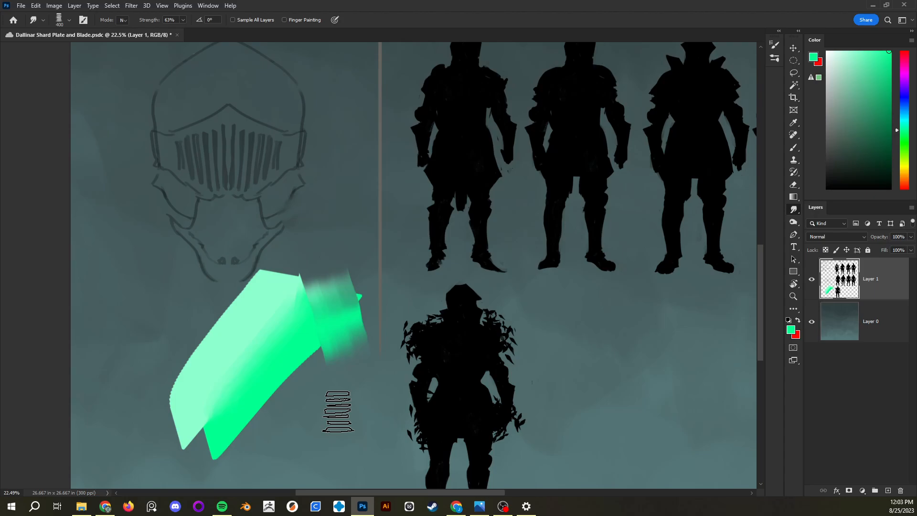
- Undo all the smudging and both green strokes below the helmet sketch
key(ctrl+z)
key(ctrl+z)
key(ctrl+z)
key(ctrl+z)
key(ctrl+z)
key(ctrl+z)
key(ctrl+z)
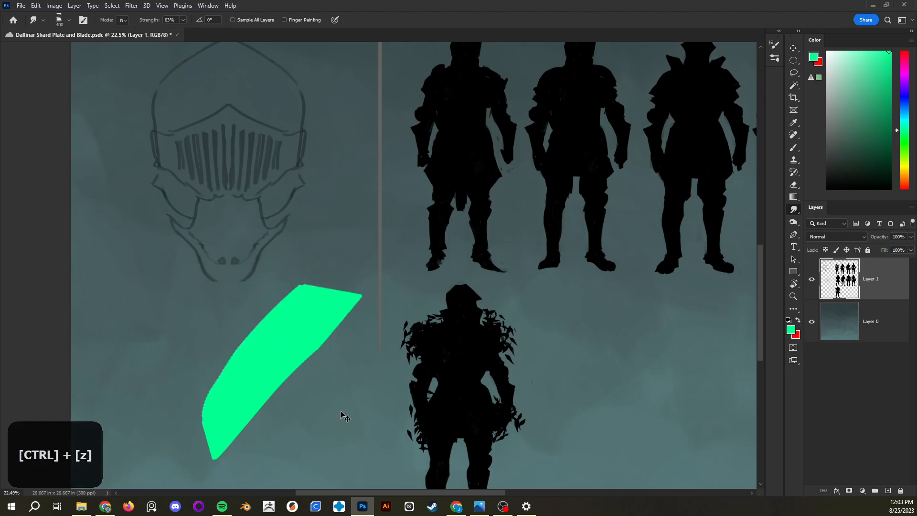
key(ctrl+z)
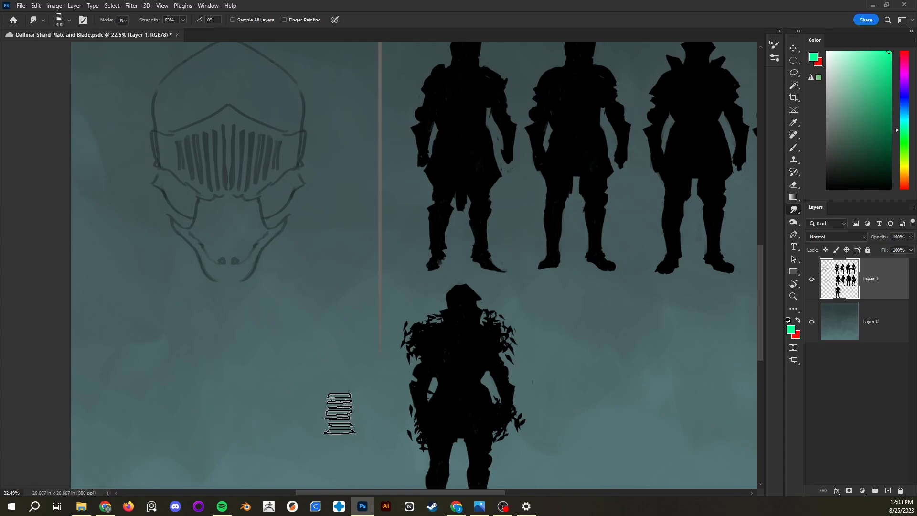